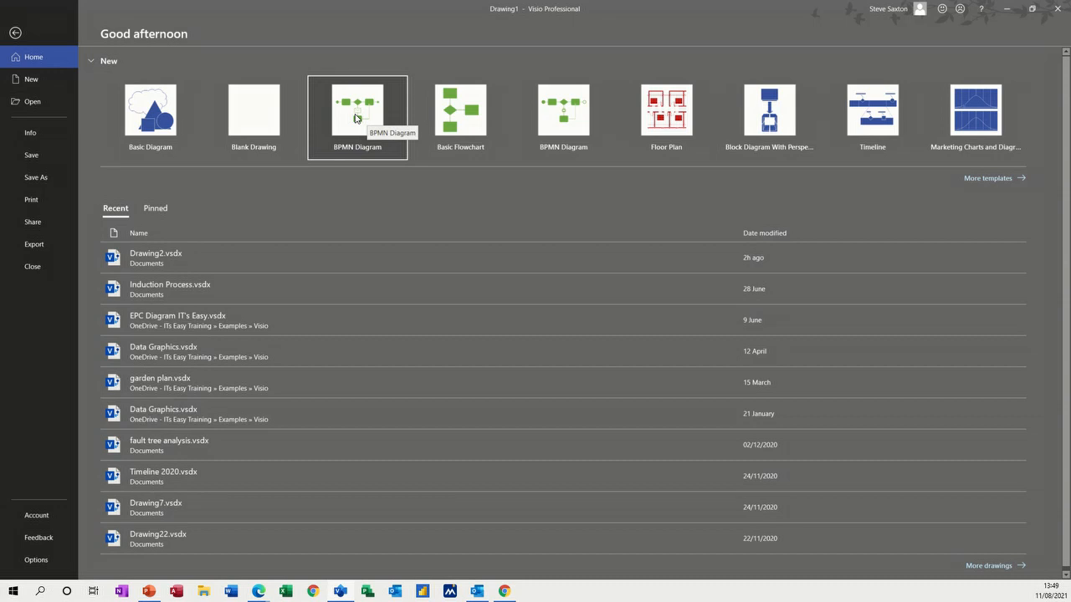
# Create a new BPMN diagram and place a pool with two stacked lanes across the upper part of the page
pyautogui.click(343, 124)
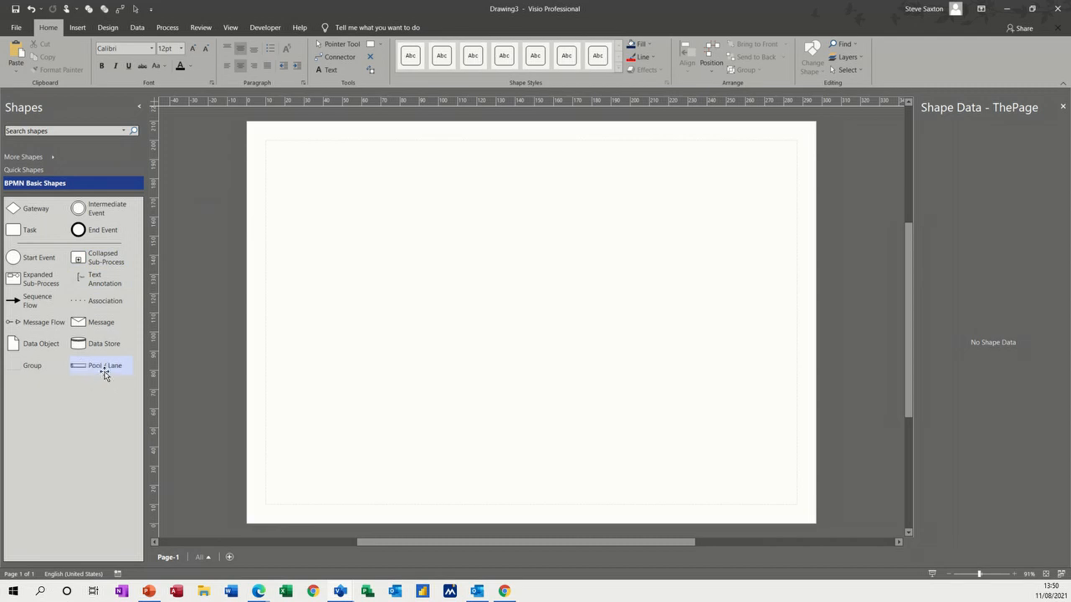
pyautogui.click(93, 370)
pyautogui.moveTo(94, 371); pyautogui.dragTo(423, 200)
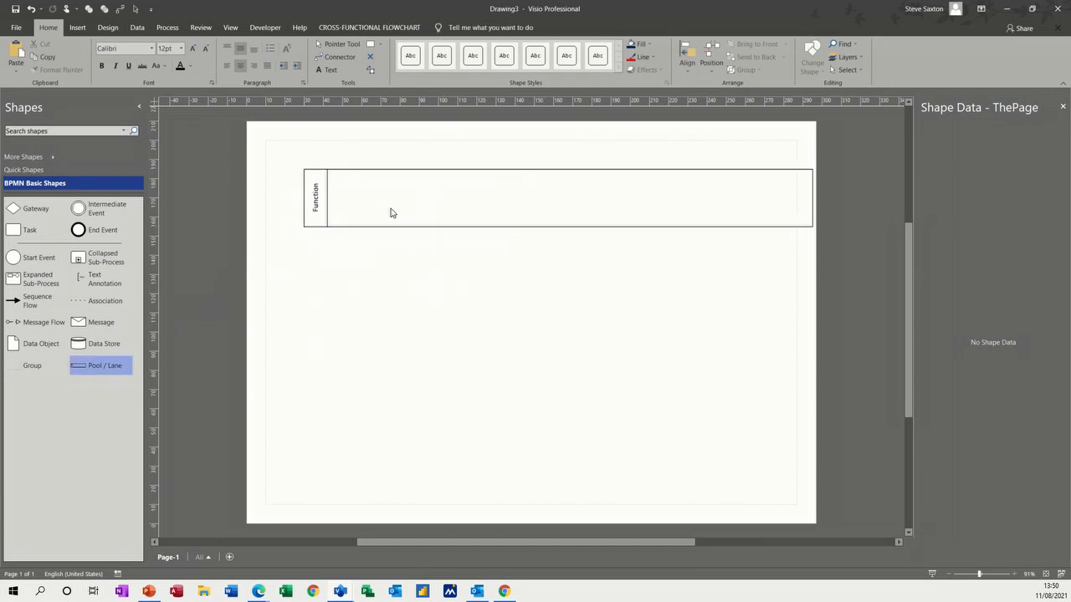
pyautogui.click(316, 226)
pyautogui.moveTo(300, 230)
pyautogui.click(299, 228)
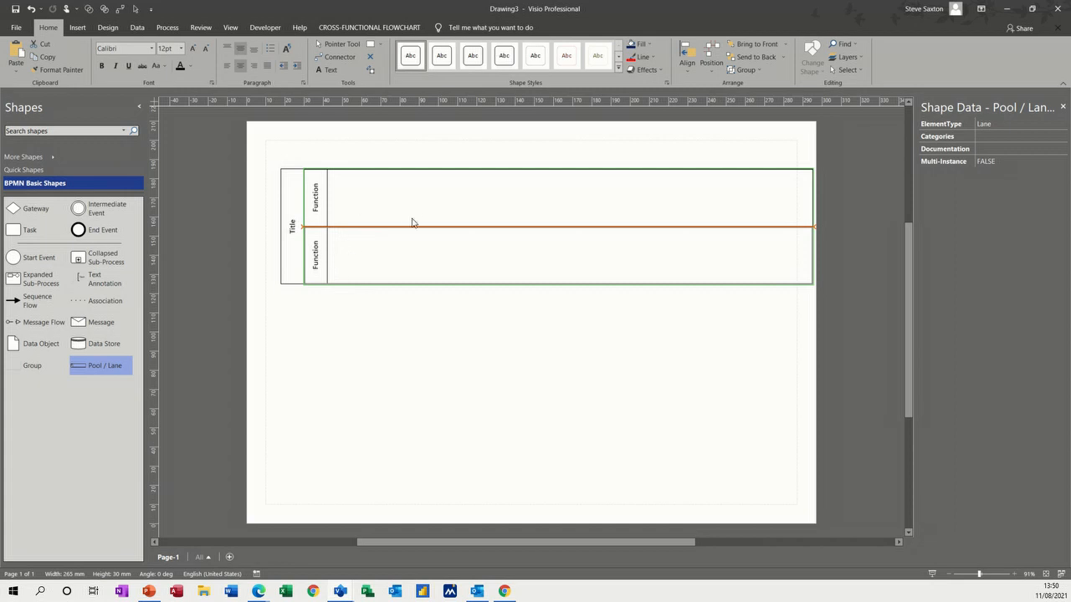
# Title the pool "Test" and name its upper lane "Test 1" and its lower lane "Test 2"
pyautogui.click(291, 227)
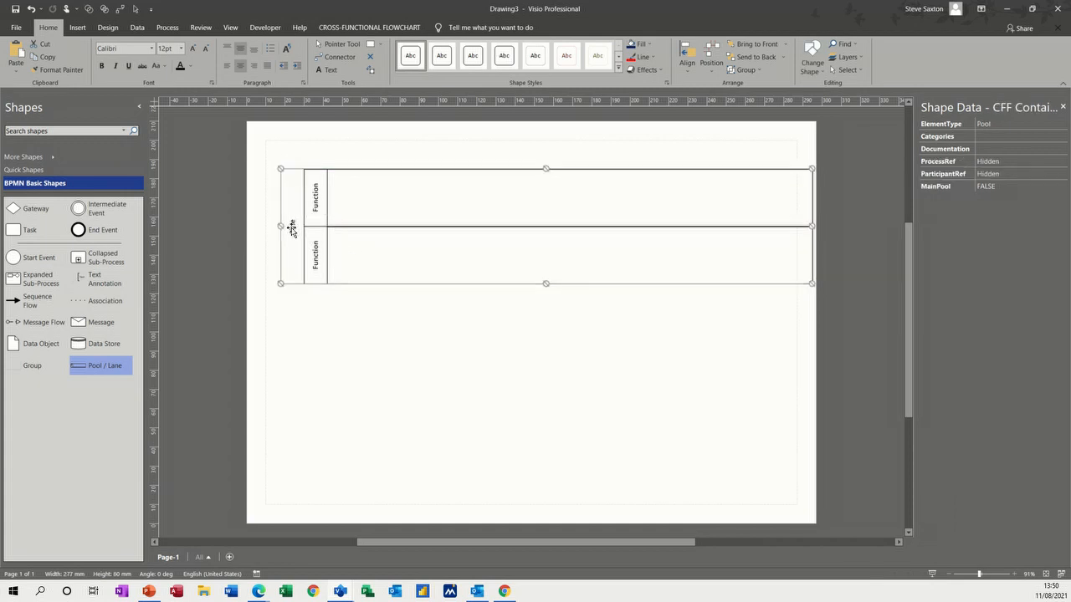
pyautogui.doubleClick(291, 227)
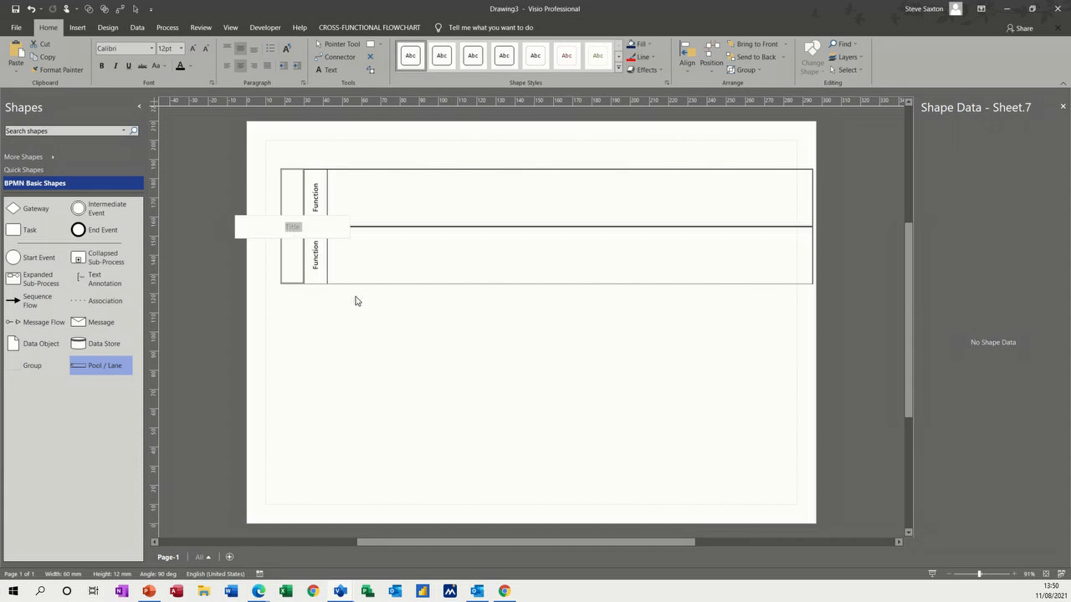
pyautogui.write('Test')
pyautogui.click(316, 197)
pyautogui.doubleClick(316, 198)
pyautogui.write('Test 1')
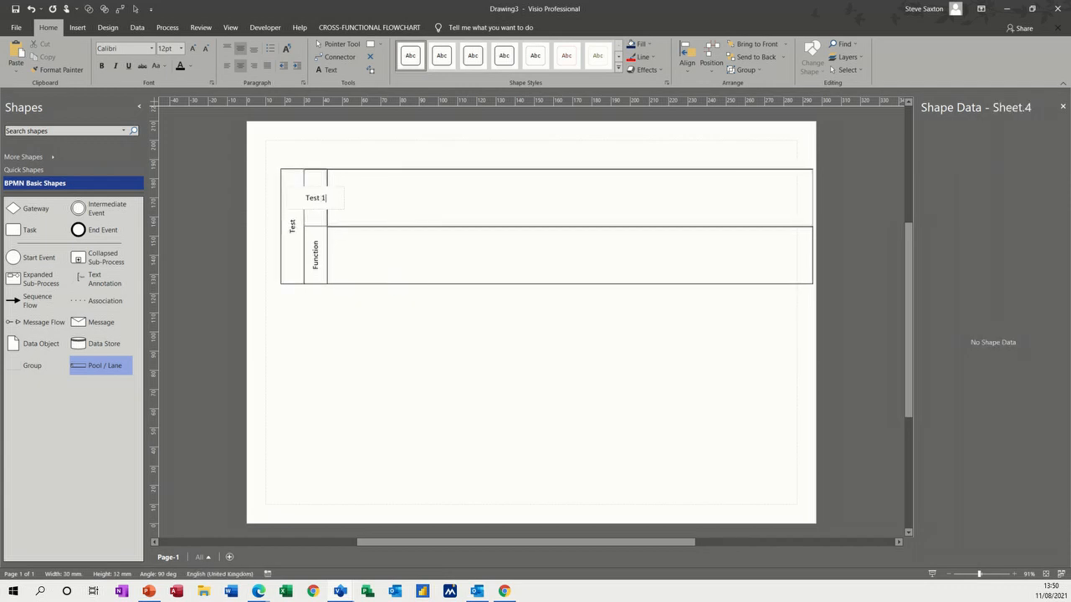
pyautogui.doubleClick(312, 249)
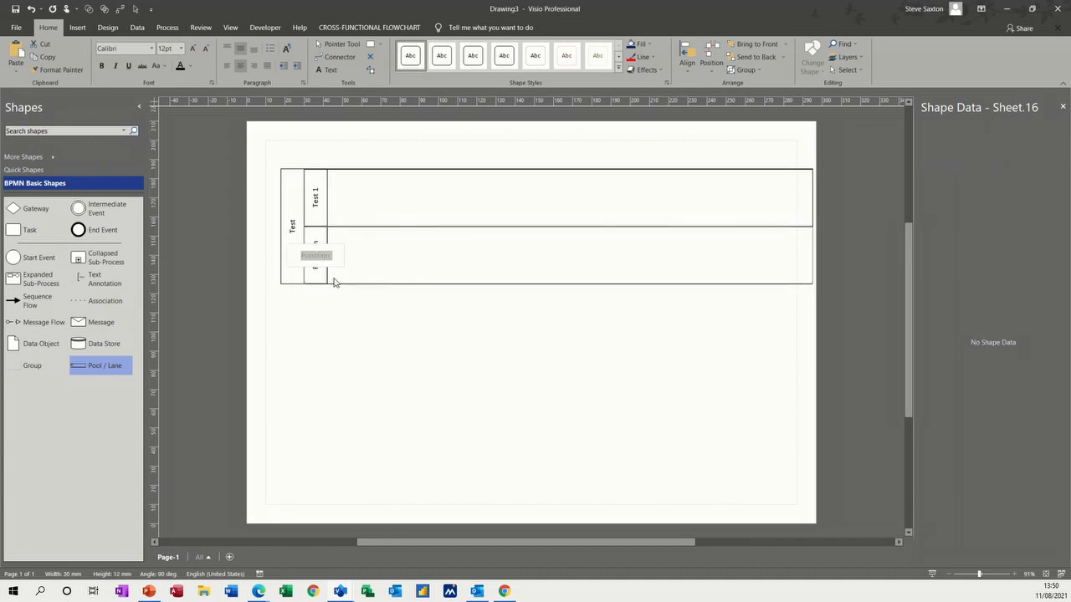
pyautogui.write('Test 2')
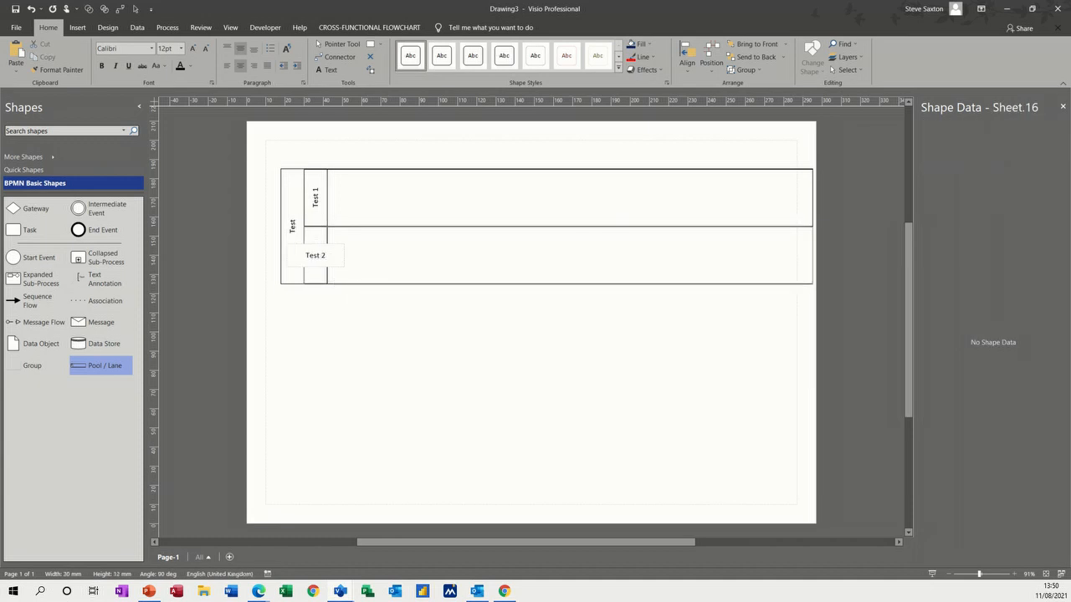
pyautogui.click(415, 270)
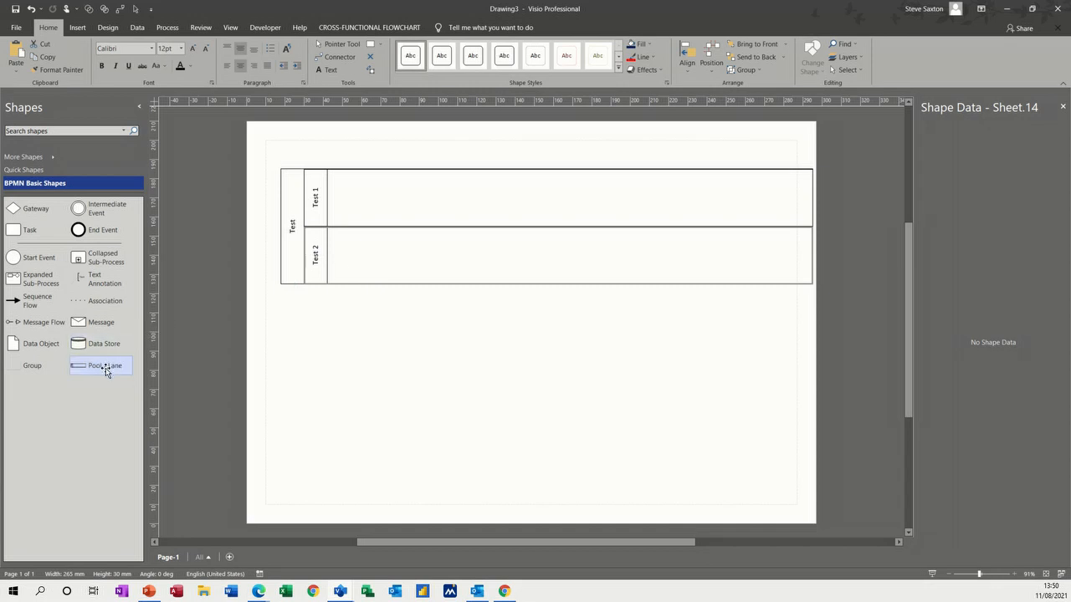
# Add a separate pool below the Test pool and name it "Customer 1"
pyautogui.moveTo(106, 372); pyautogui.dragTo(419, 358)
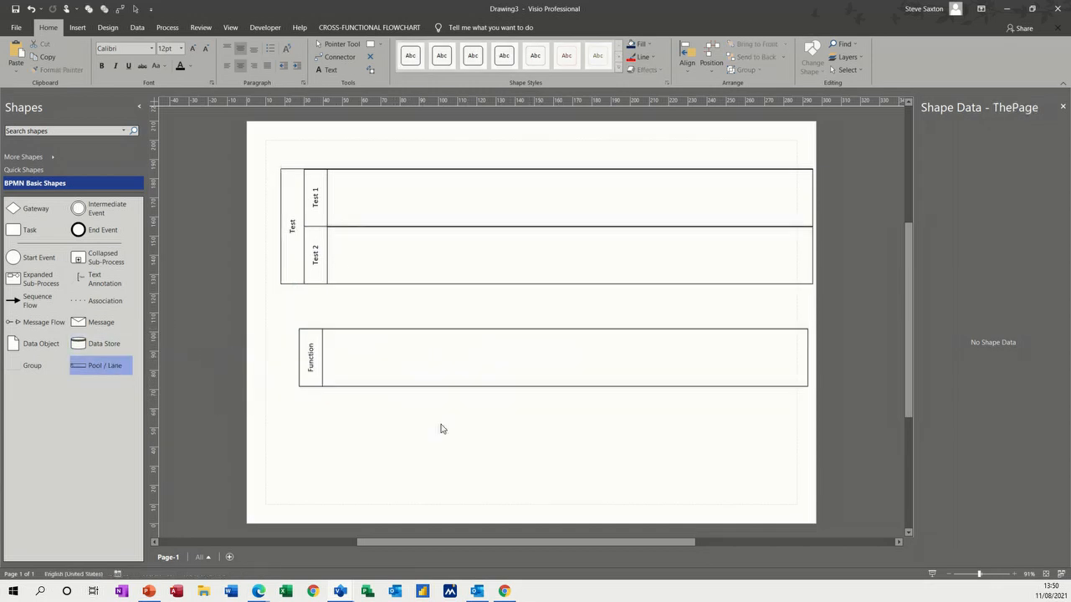
pyautogui.doubleClick(309, 358)
pyautogui.write('Customer 1')
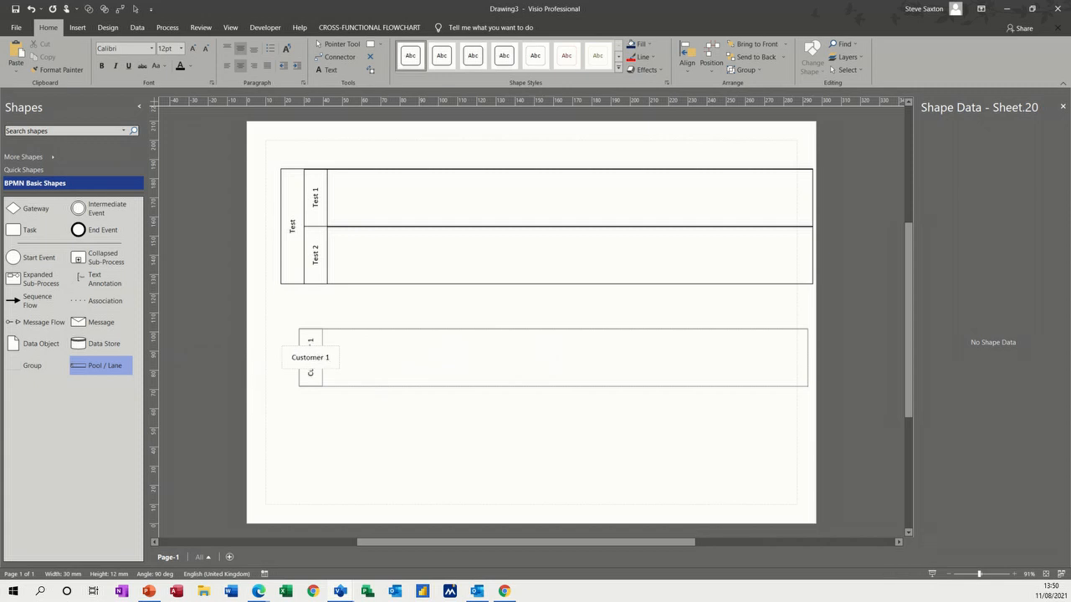
pyautogui.click(349, 458)
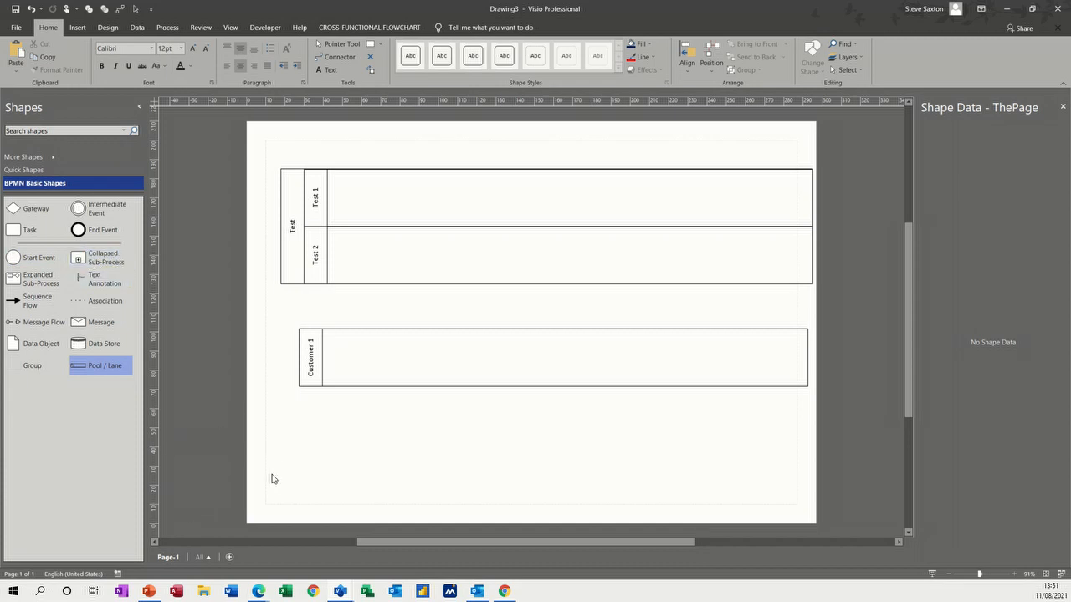
# Look up which rule set is selected for checking the diagram
pyautogui.click(168, 29)
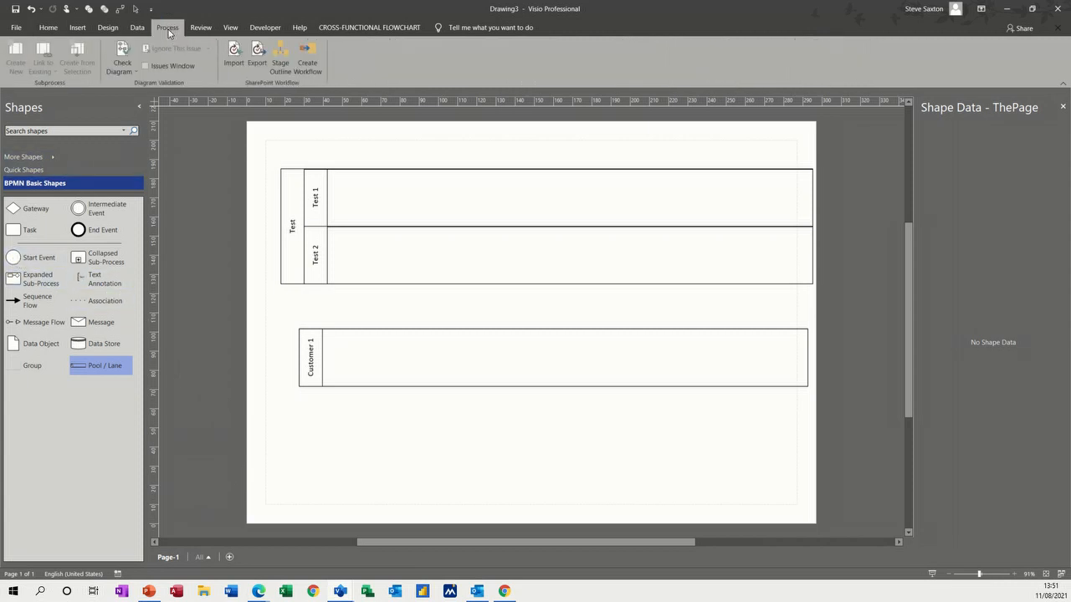
pyautogui.click(137, 74)
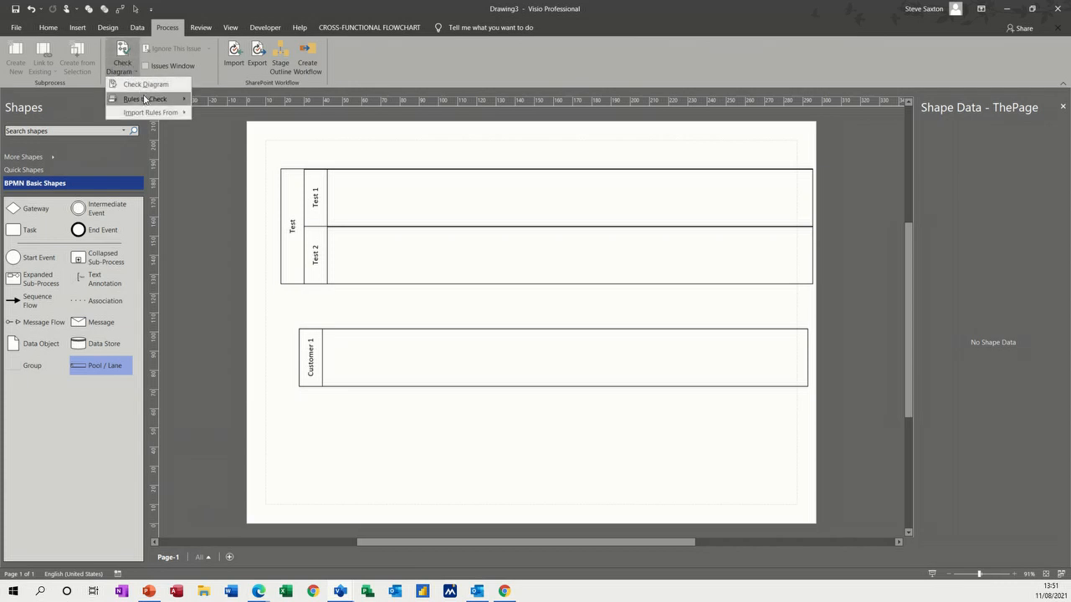
pyautogui.moveTo(146, 101)
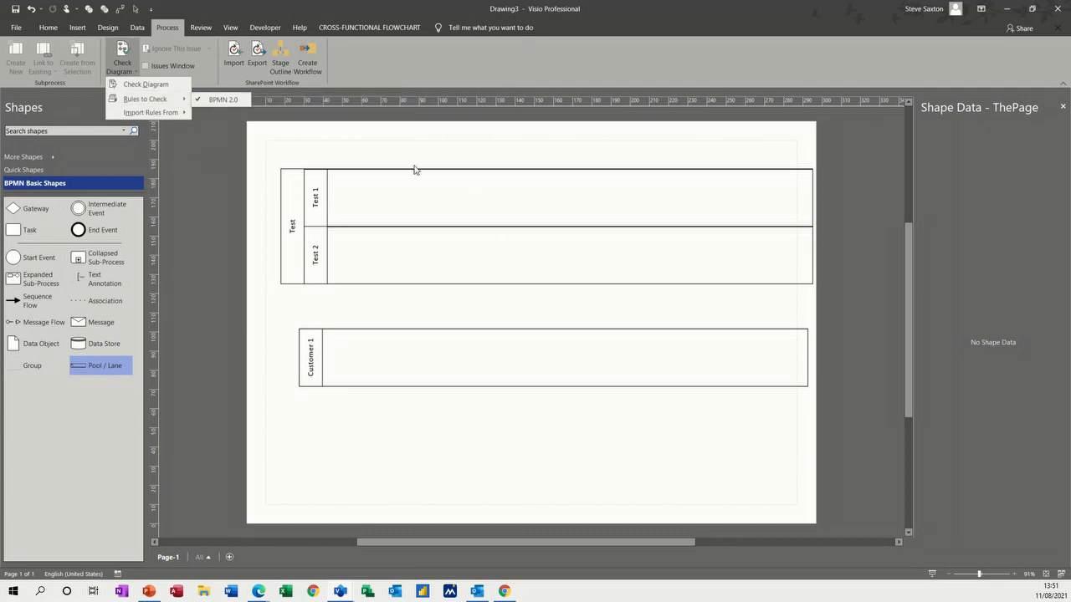
pyautogui.moveTo(180, 99)
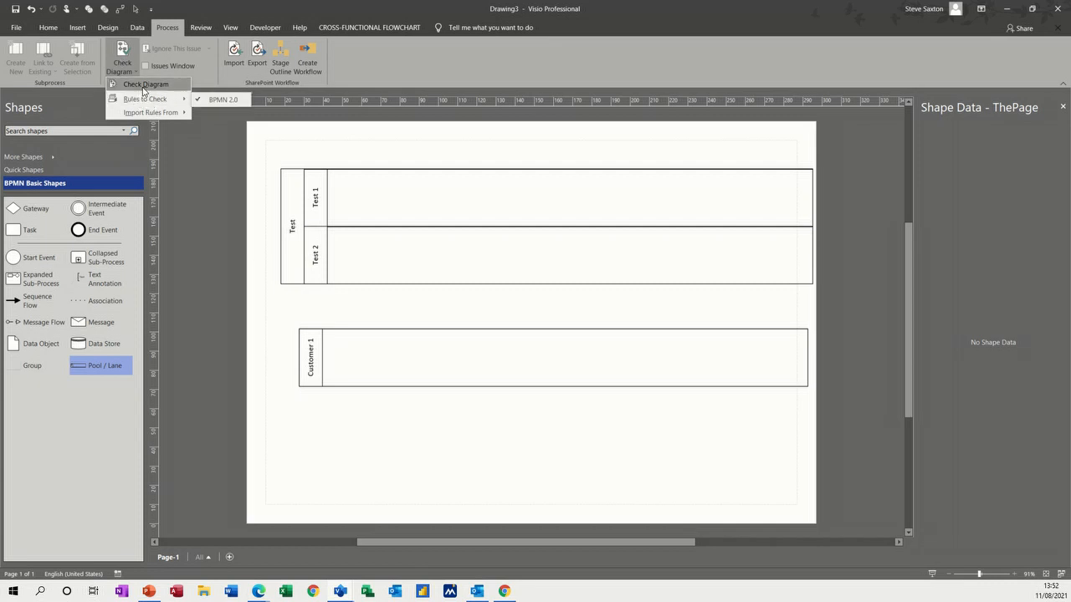
# Place a Start Event in the Test 1 lane, followed by a connected Task and a connected End Event
pyautogui.click(13, 260)
pyautogui.moveTo(25, 259); pyautogui.dragTo(366, 205)
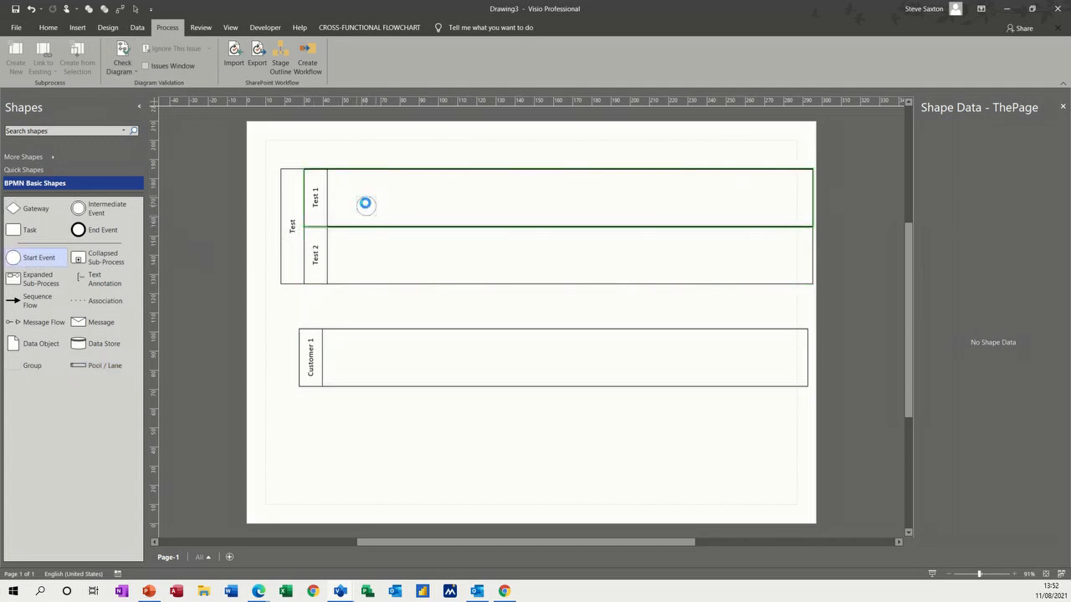
pyautogui.moveTo(384, 209)
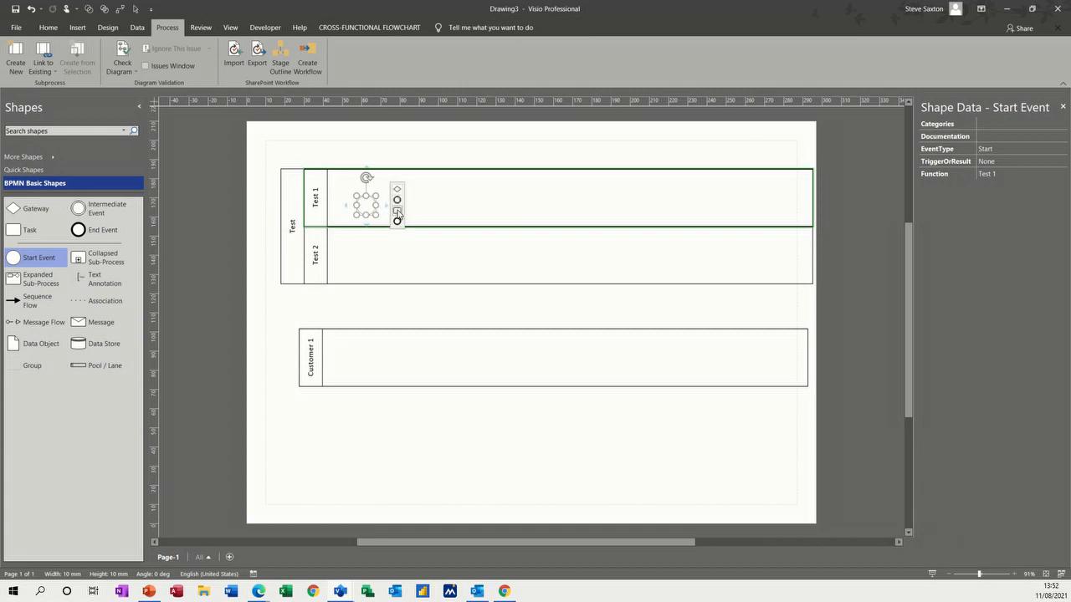
pyautogui.click(398, 213)
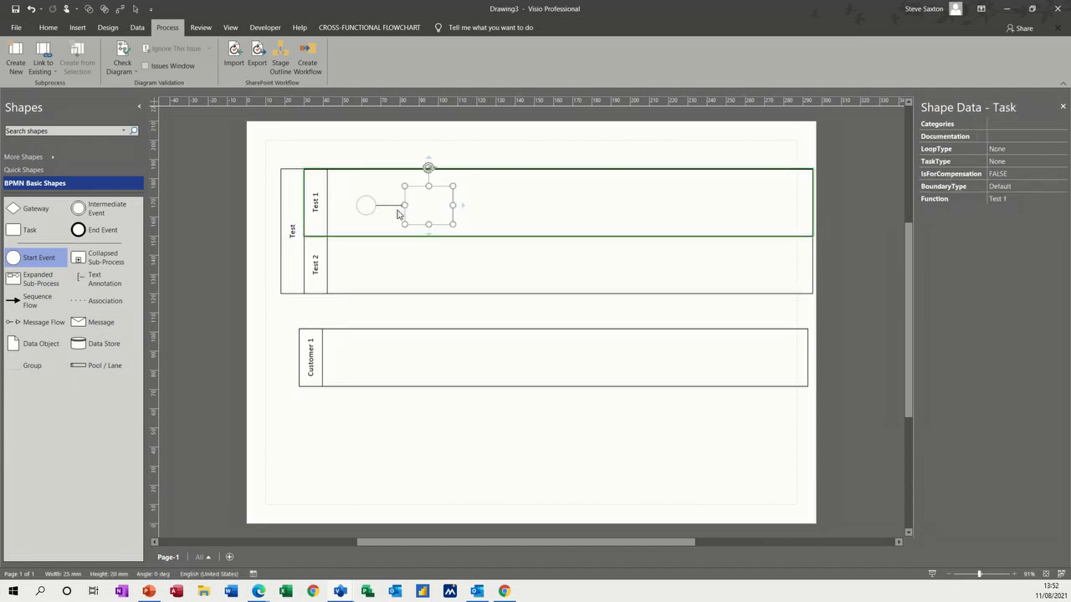
pyautogui.moveTo(462, 207)
pyautogui.click(474, 222)
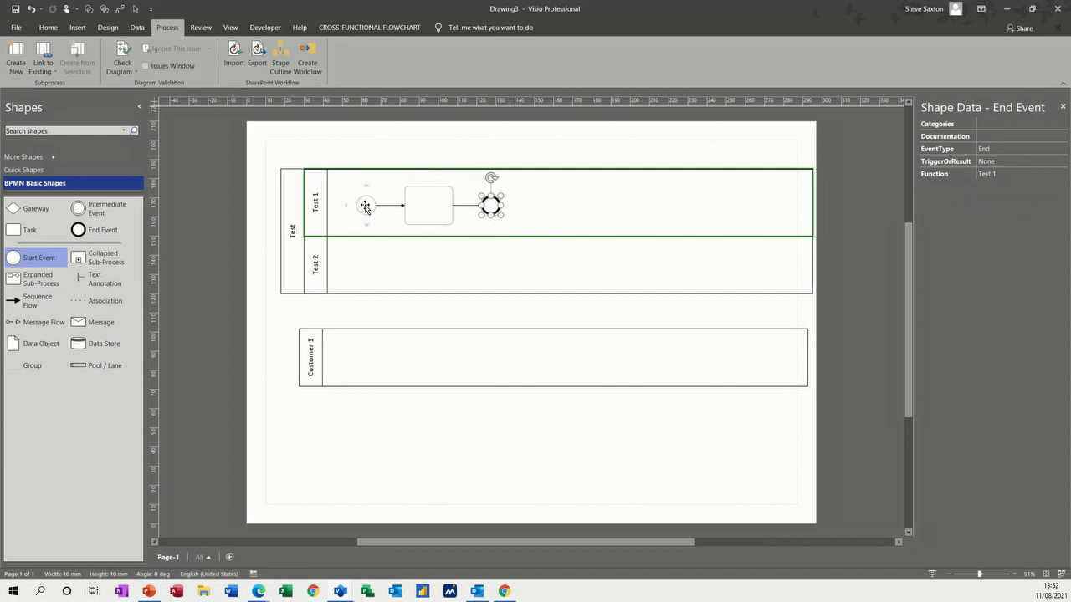
# Label the task in the Test 1 lane "Task 1" and validate the diagram
pyautogui.click(429, 209)
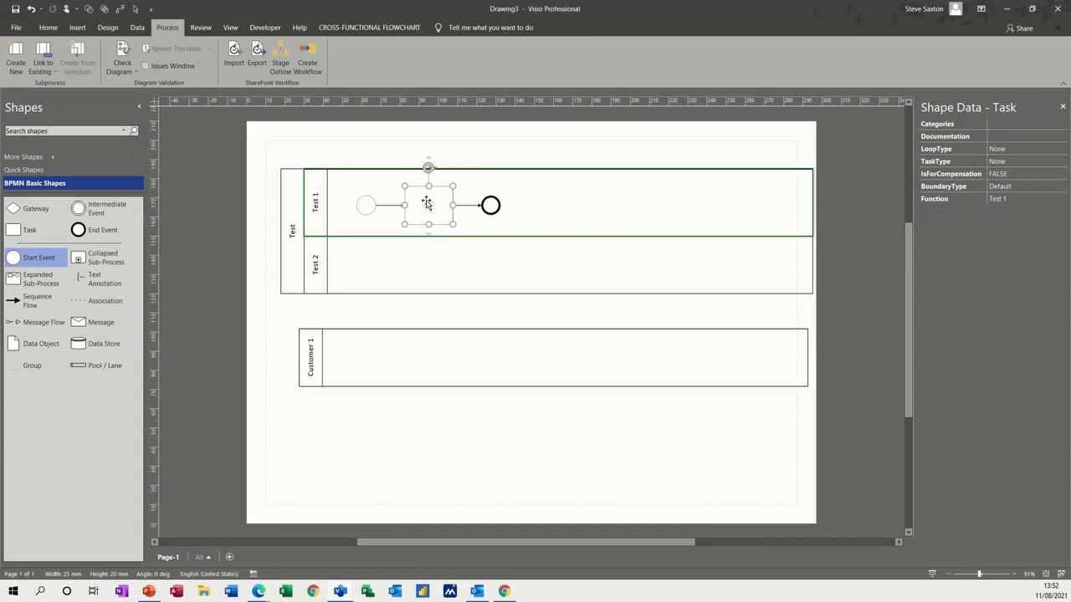
pyautogui.write('Task 1')
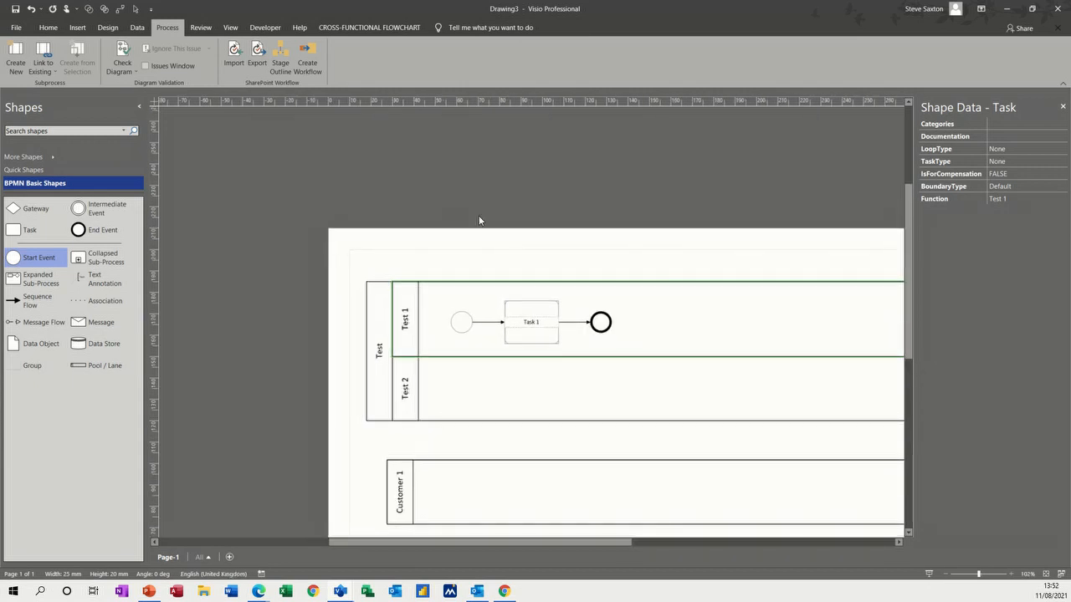
pyautogui.click(636, 321)
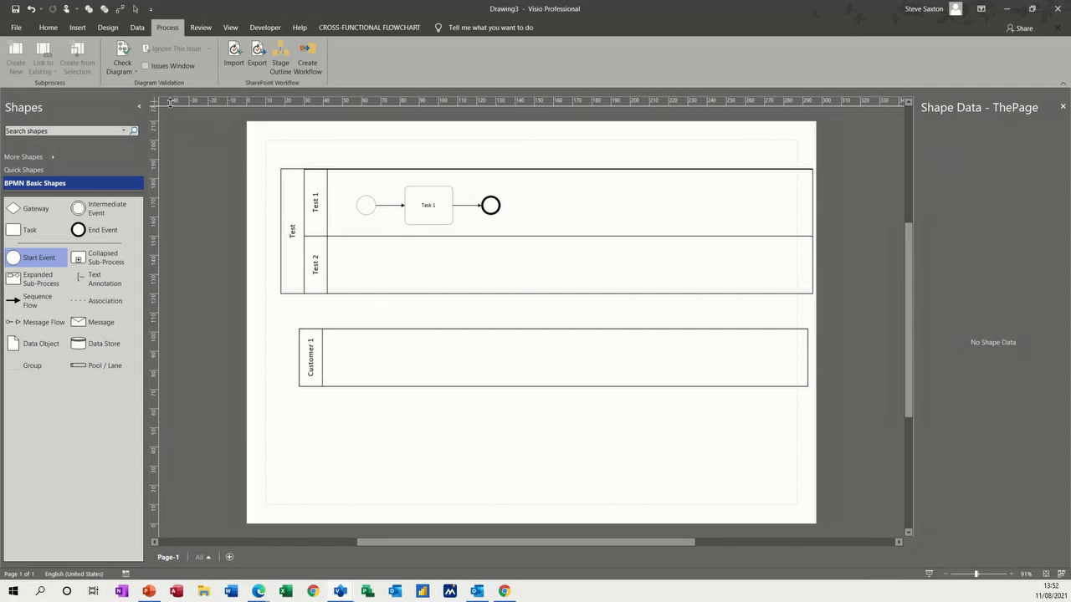
pyautogui.click(123, 50)
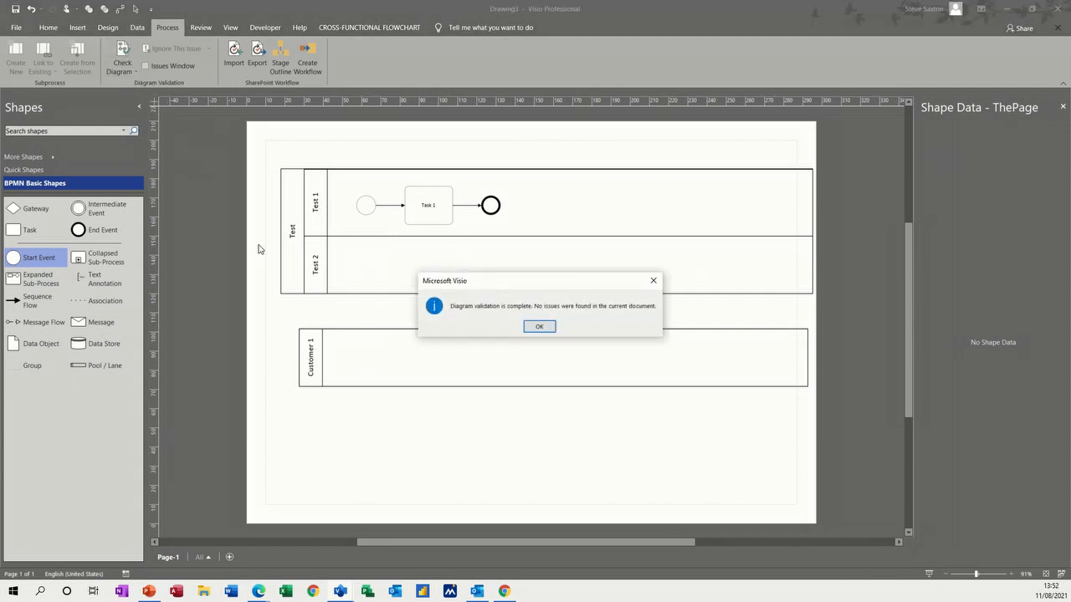
pyautogui.click(539, 326)
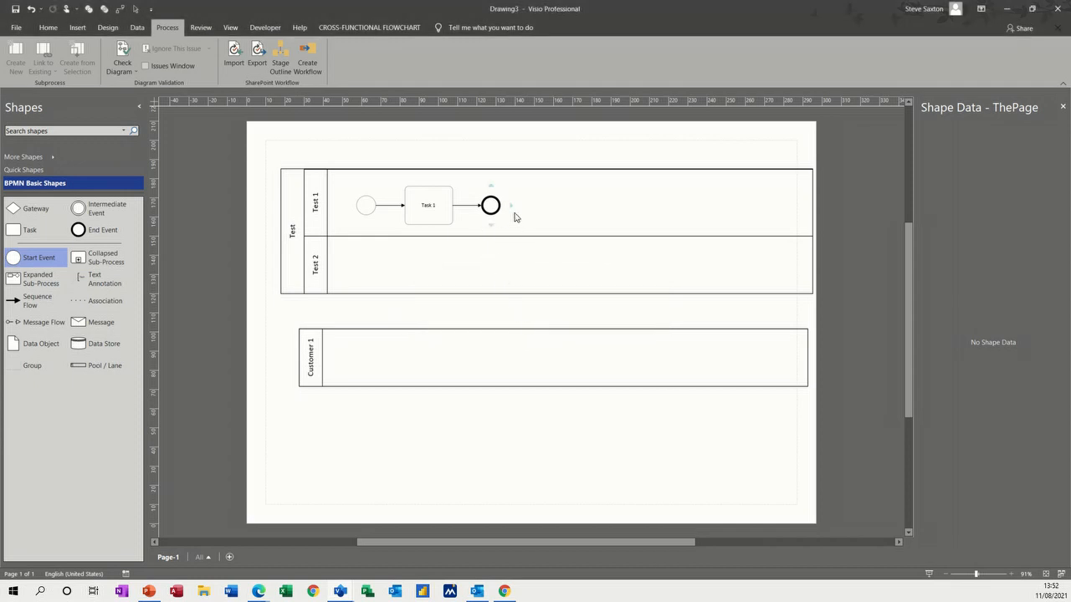
# Add a connected Gateway after the End Event in the Test 1 lane and validate the diagram again
pyautogui.moveTo(509, 206)
pyautogui.click(522, 190)
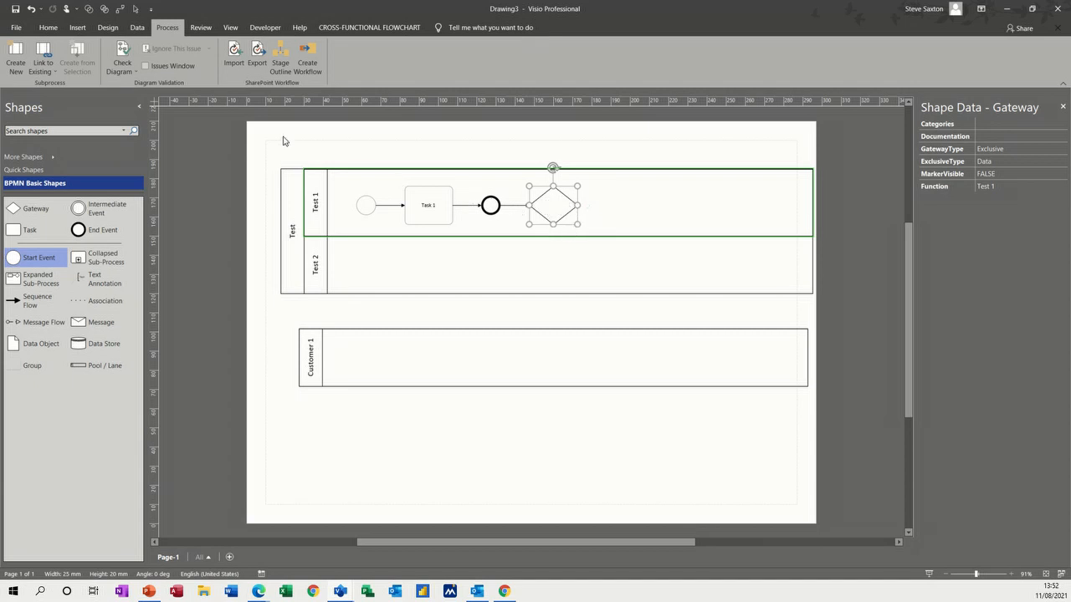
pyautogui.click(122, 52)
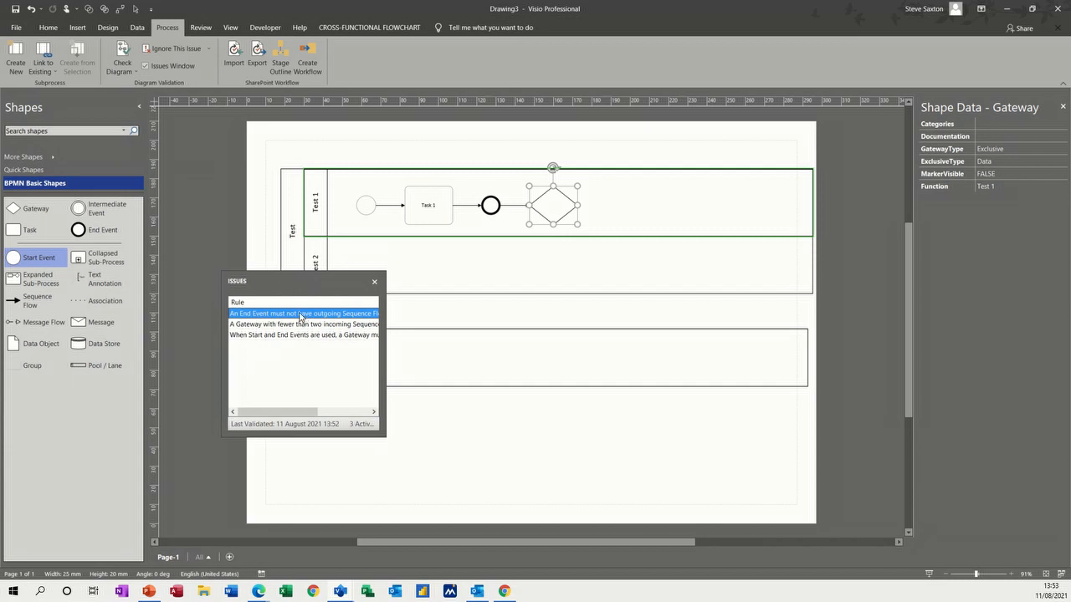
# Review the validation issues on the Gateway and End Event, close the issues list and delete the Gateway
pyautogui.click(290, 325)
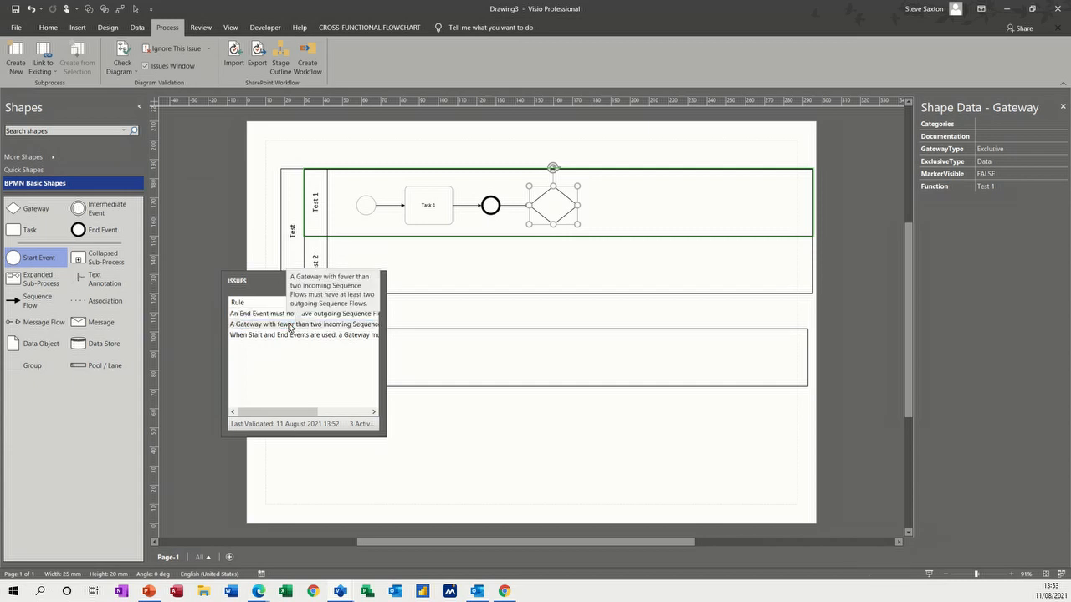
pyautogui.click(414, 217)
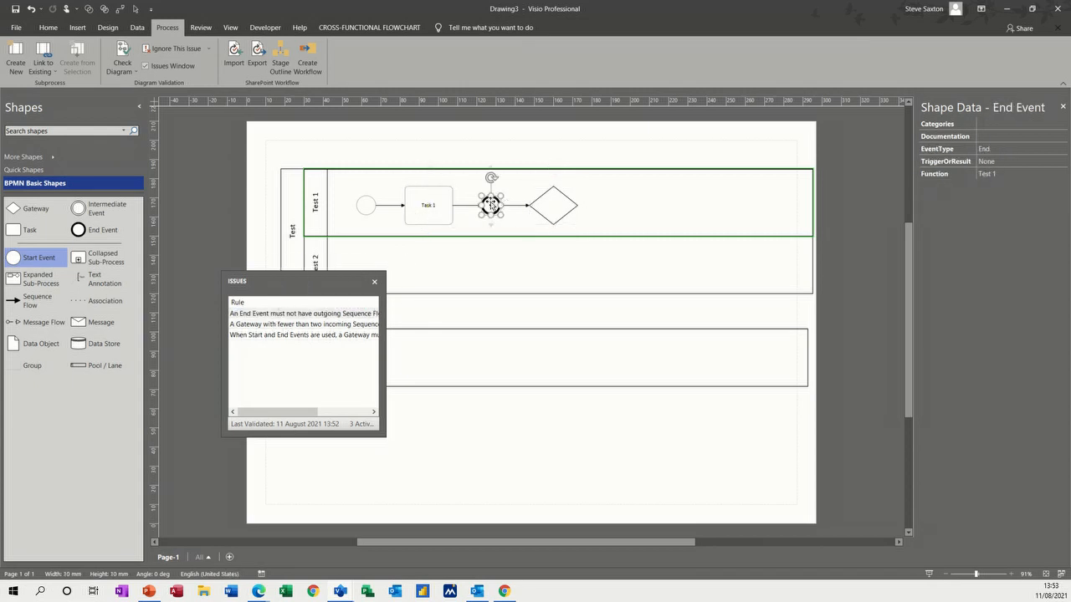
pyautogui.click(274, 327)
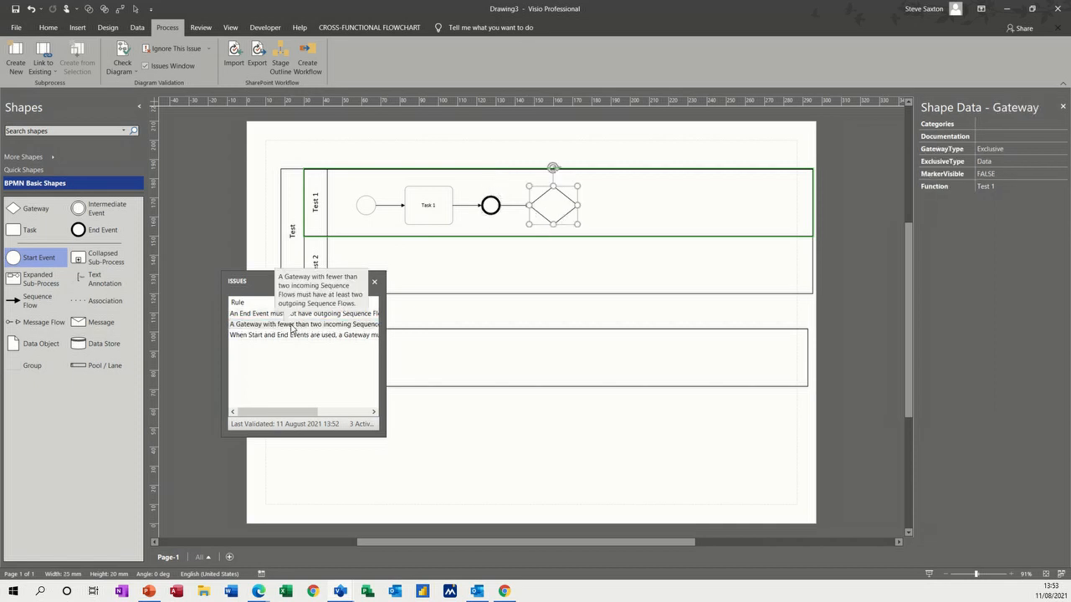
pyautogui.click(284, 335)
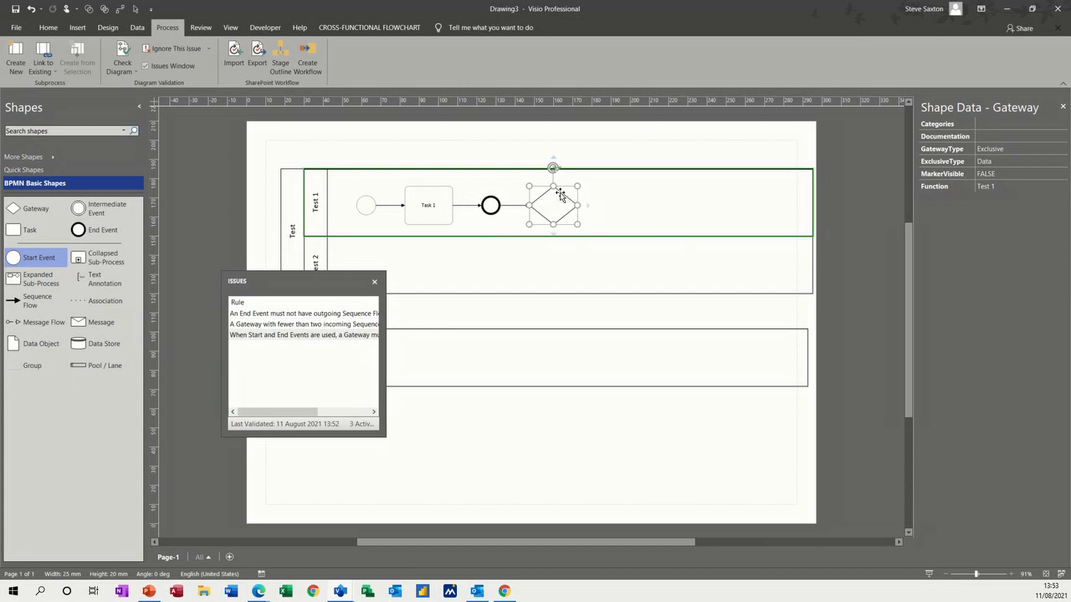
pyautogui.click(302, 335)
pyautogui.click(374, 281)
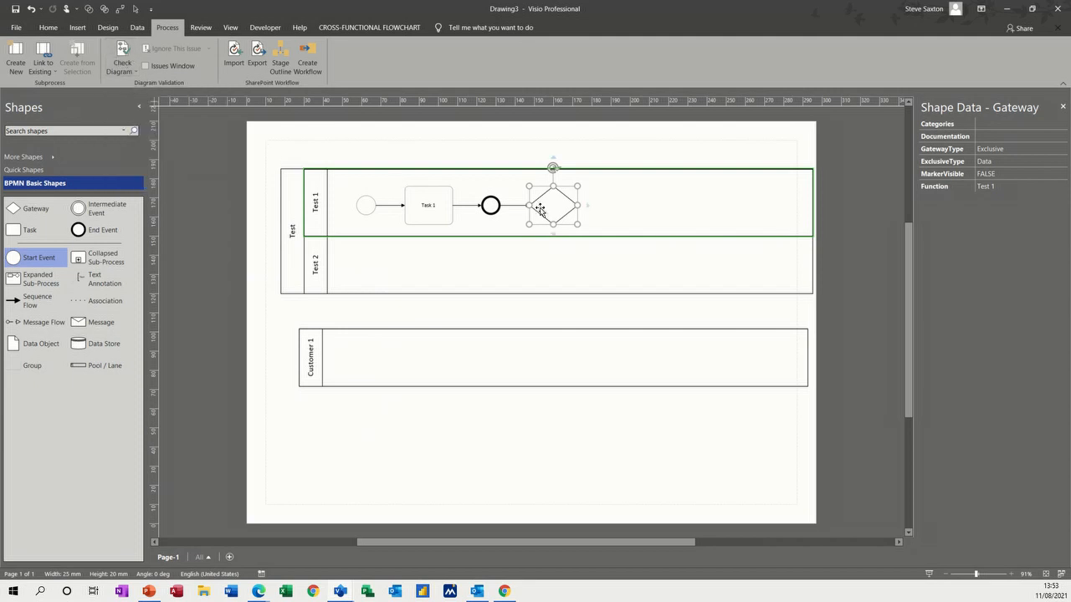
pyautogui.press('Delete')
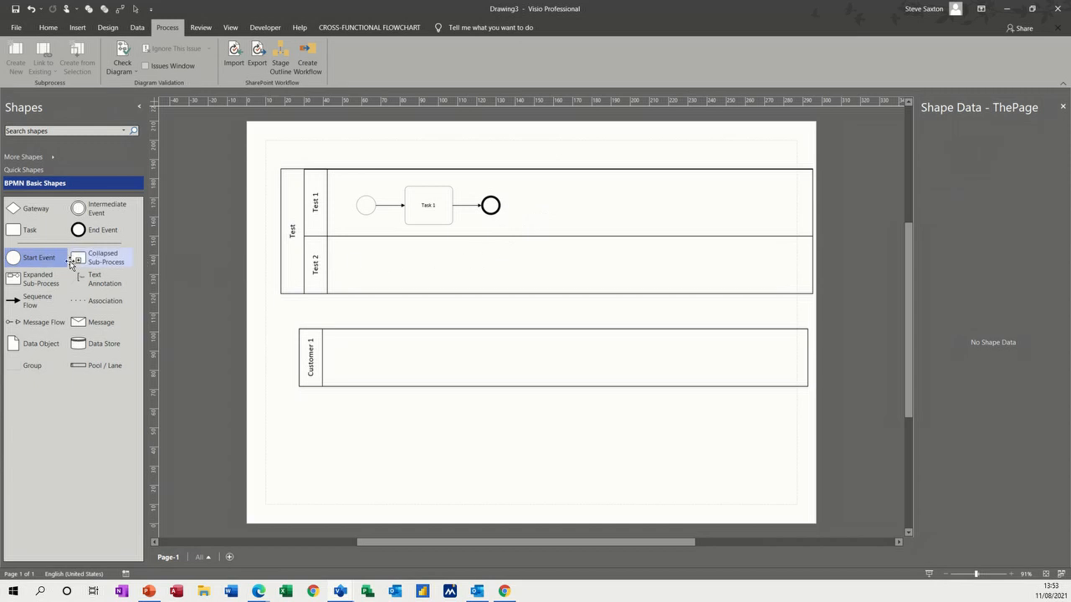
# Place a Start Event in the Test 2 lane, followed by three connected Tasks and a fourth connected Task above in the Test 1 lane
pyautogui.moveTo(24, 259); pyautogui.dragTo(365, 258)
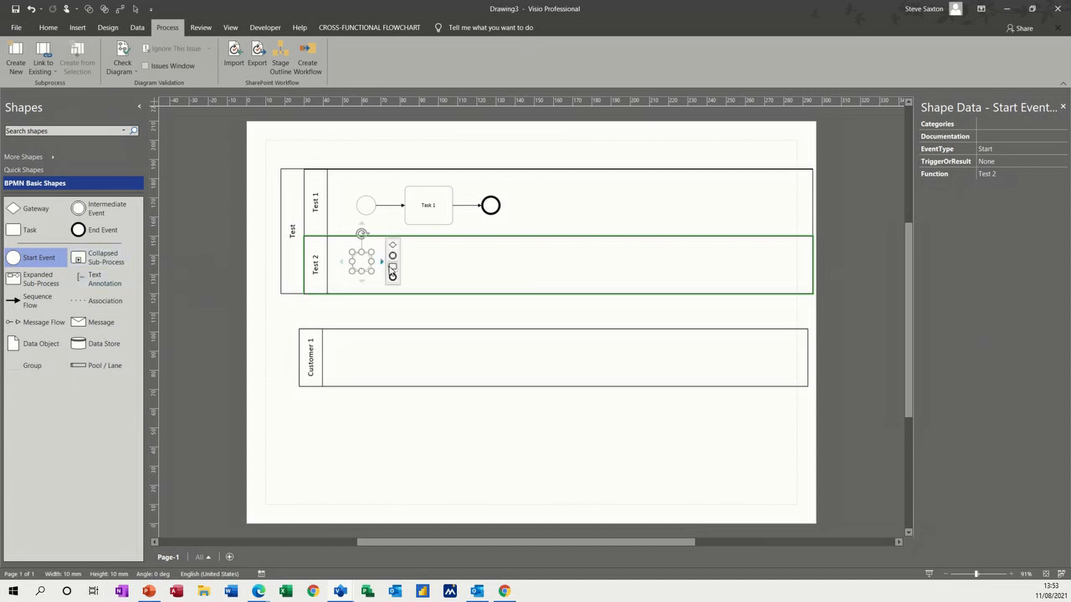
pyautogui.click(388, 266)
pyautogui.moveTo(457, 269)
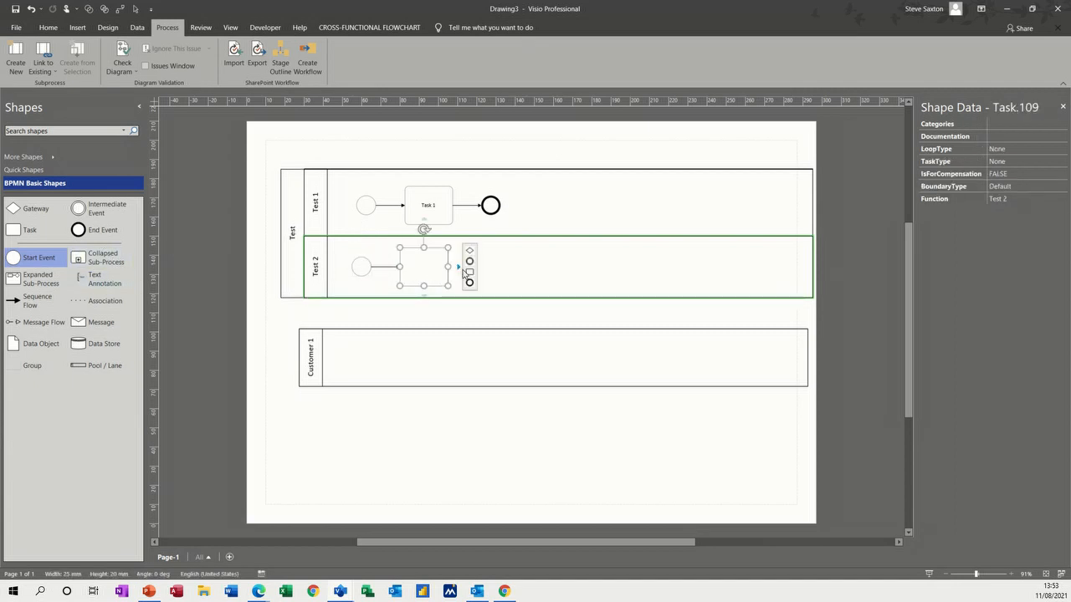
pyautogui.click(469, 271)
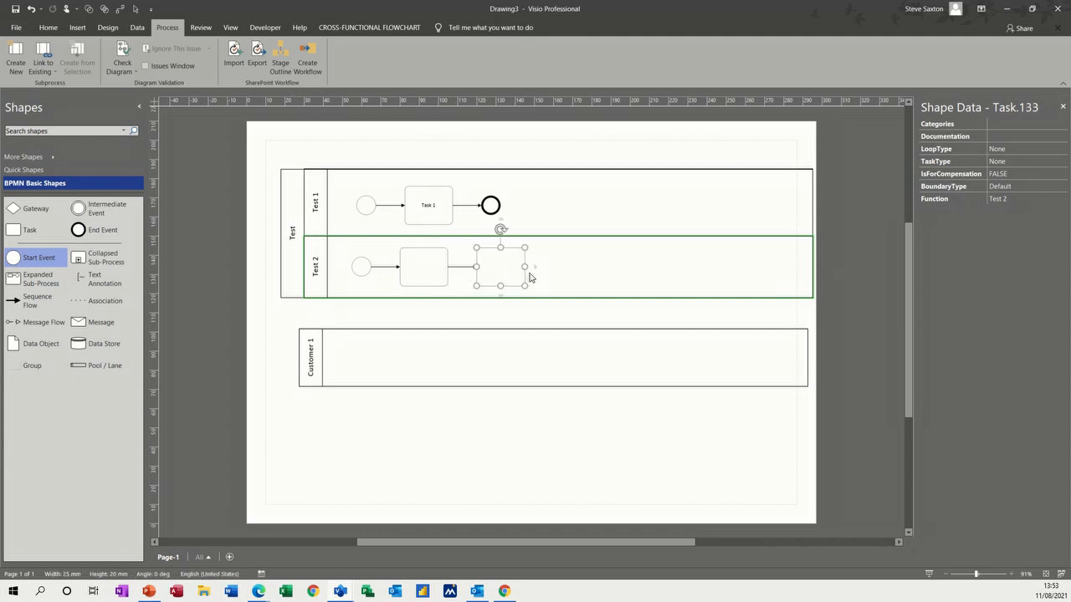
pyautogui.moveTo(532, 267)
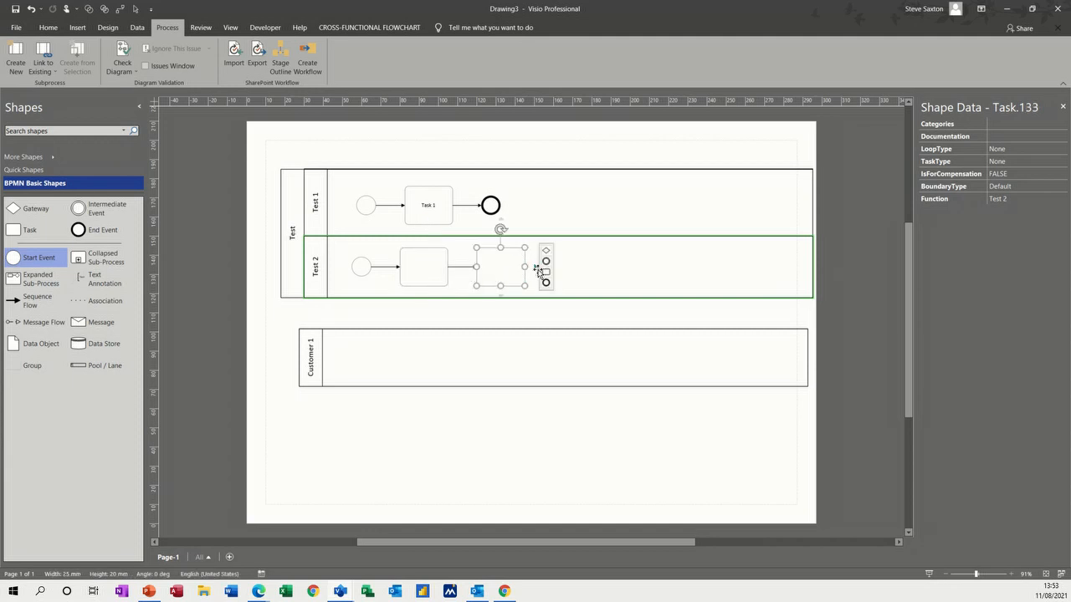
pyautogui.click(546, 272)
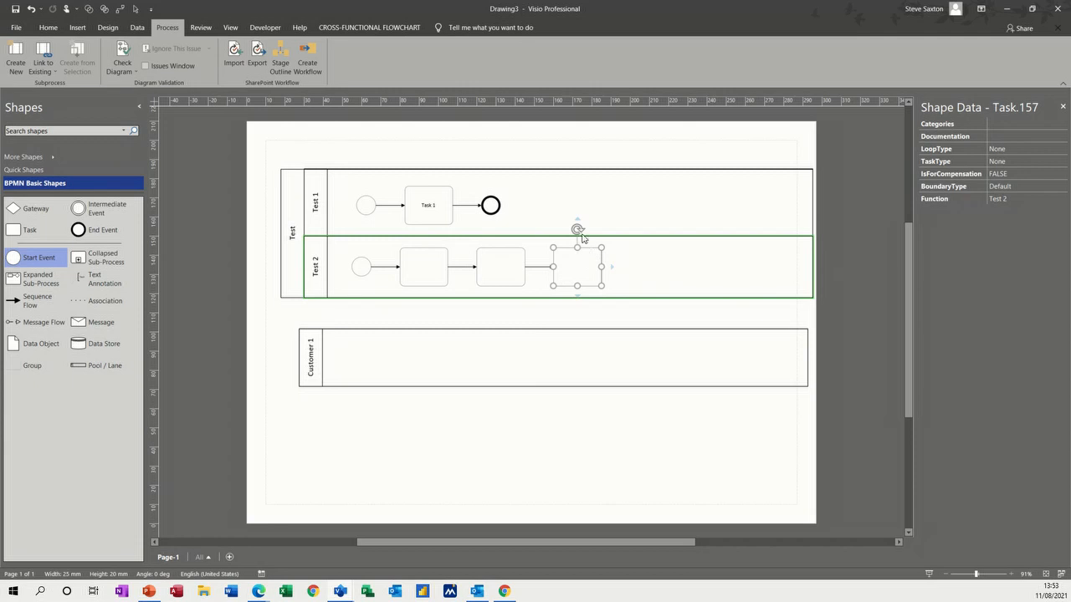
pyautogui.click(583, 208)
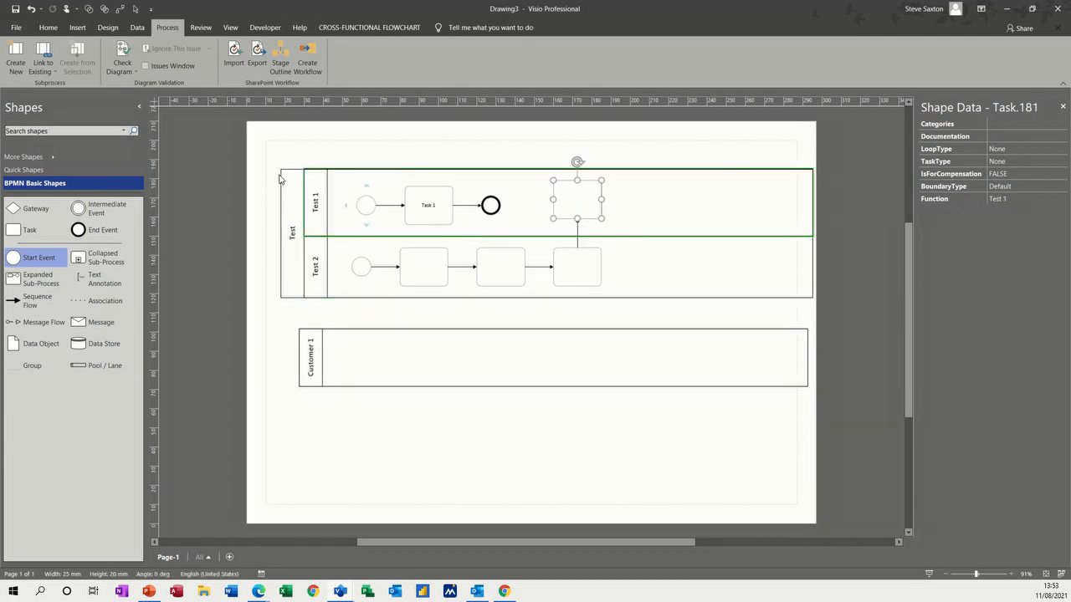
# Validate the diagram, add a connected End Event after the unlabelled Task in the Test 1 lane and close the issues list
pyautogui.click(124, 55)
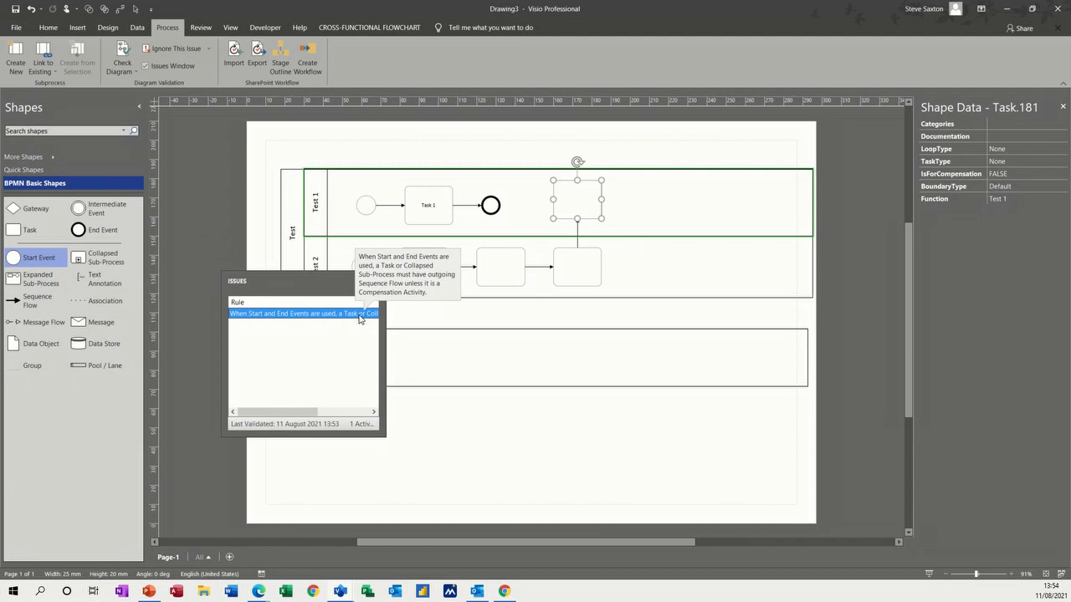
pyautogui.moveTo(615, 216)
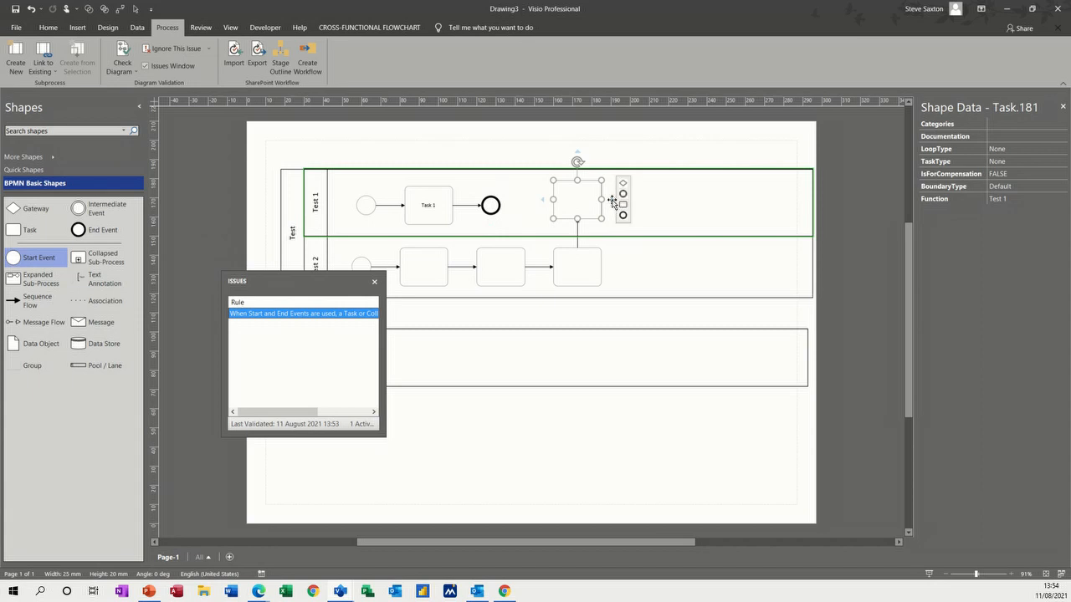
pyautogui.click(622, 215)
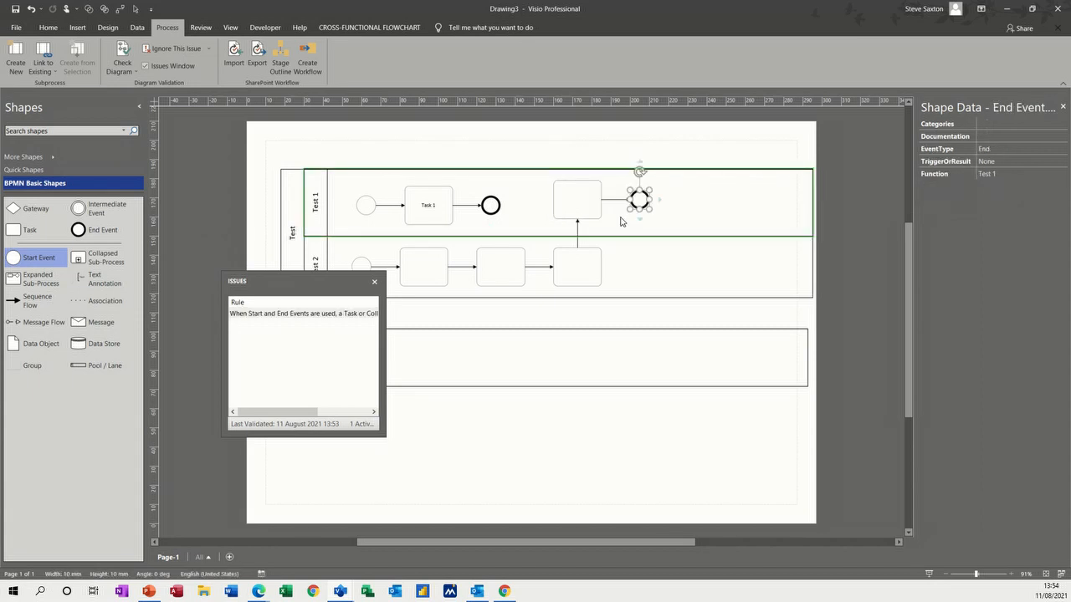
pyautogui.click(374, 282)
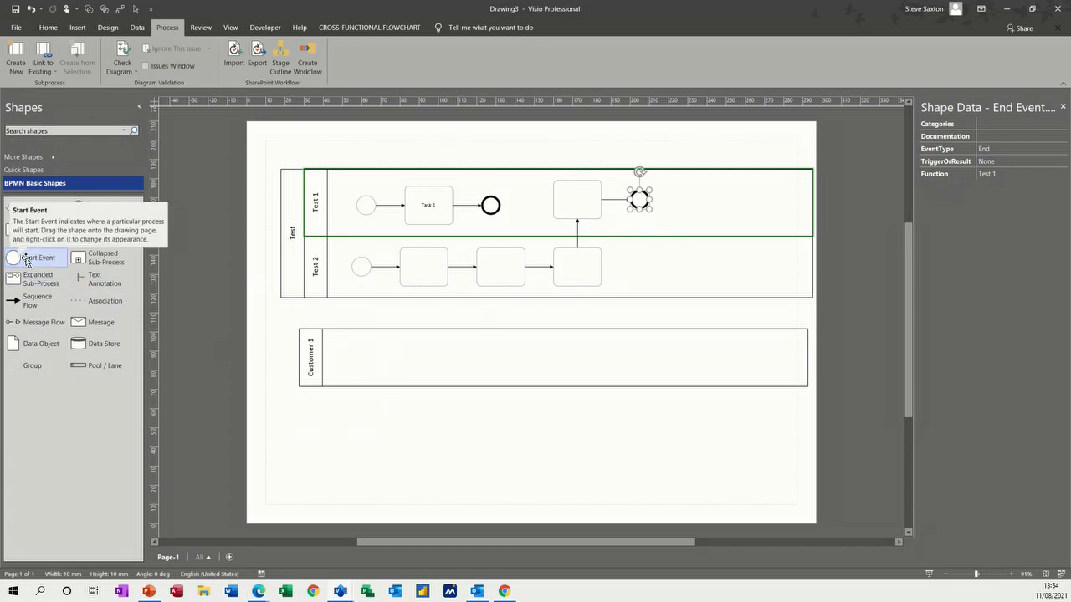
# Place a Start Event in the Customer 1 pool, followed by a connected Task and a connected Gateway
pyautogui.moveTo(25, 259); pyautogui.dragTo(352, 359)
pyautogui.moveTo(373, 358)
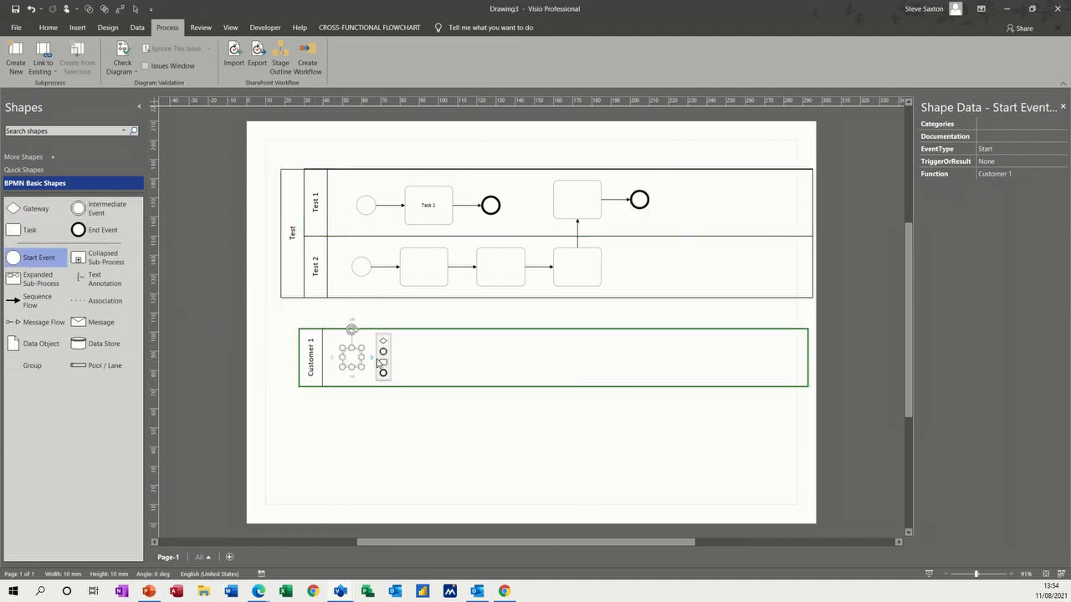
pyautogui.click(383, 361)
pyautogui.moveTo(448, 358)
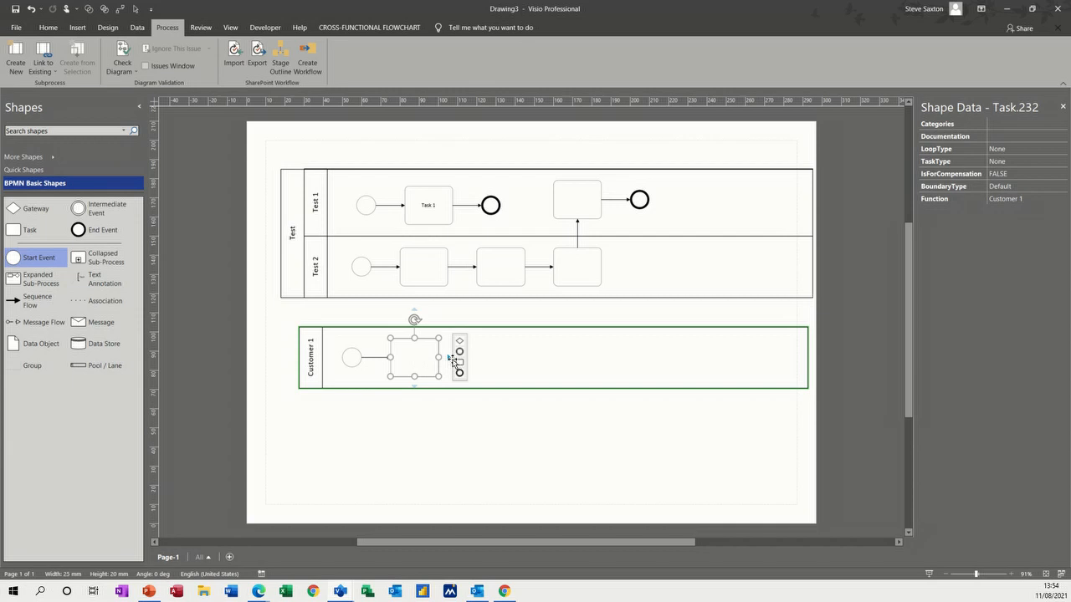
pyautogui.click(459, 340)
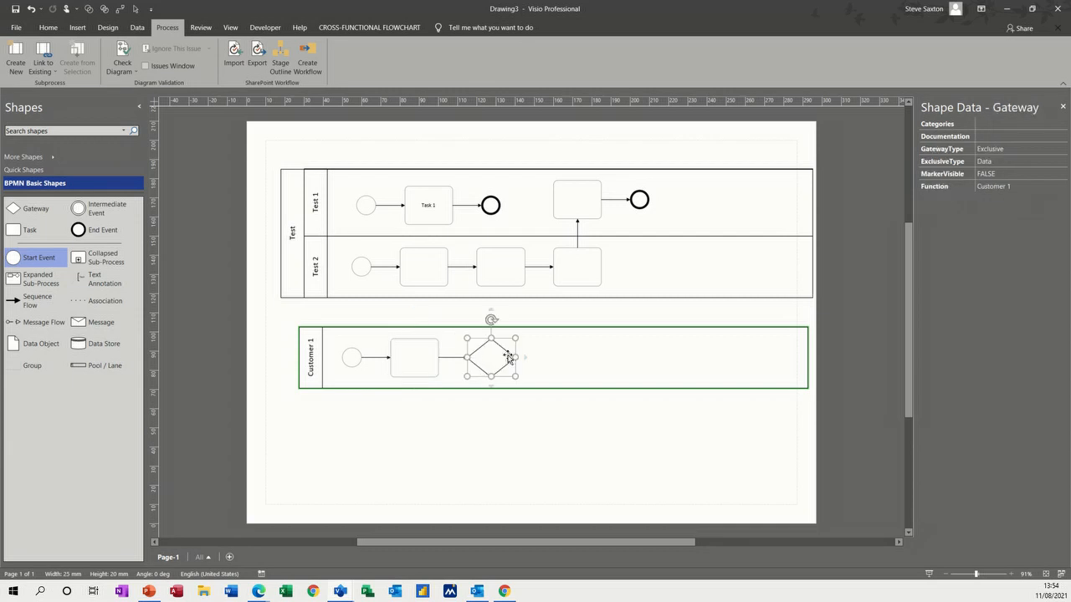
# Branch the Customer 1 Gateway into a Task below it and a Task beside it, ending the latter with a connected End Event
pyautogui.click(496, 399)
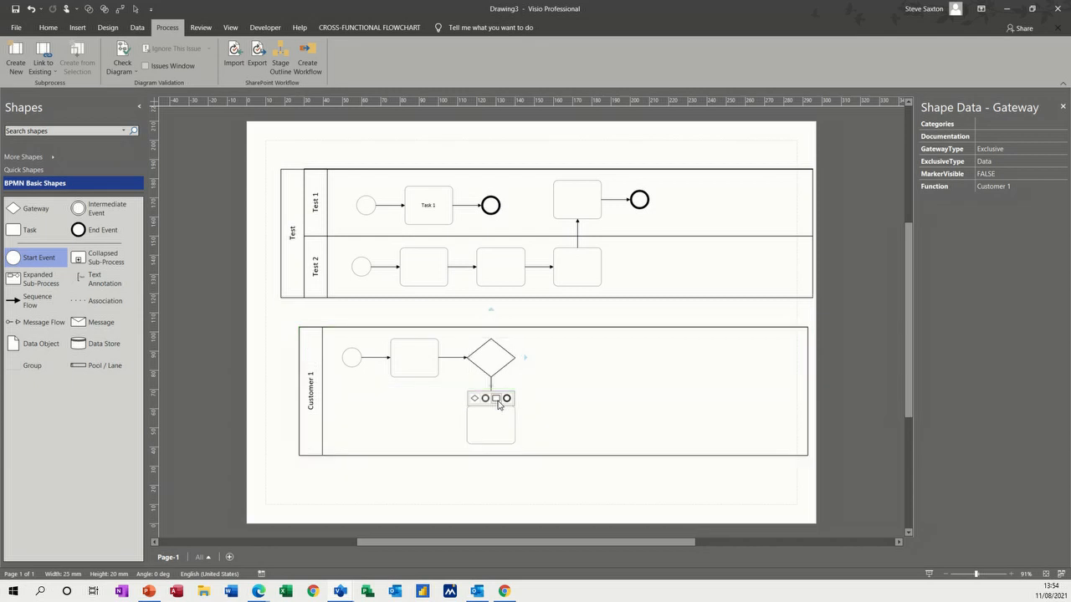
pyautogui.click(496, 399)
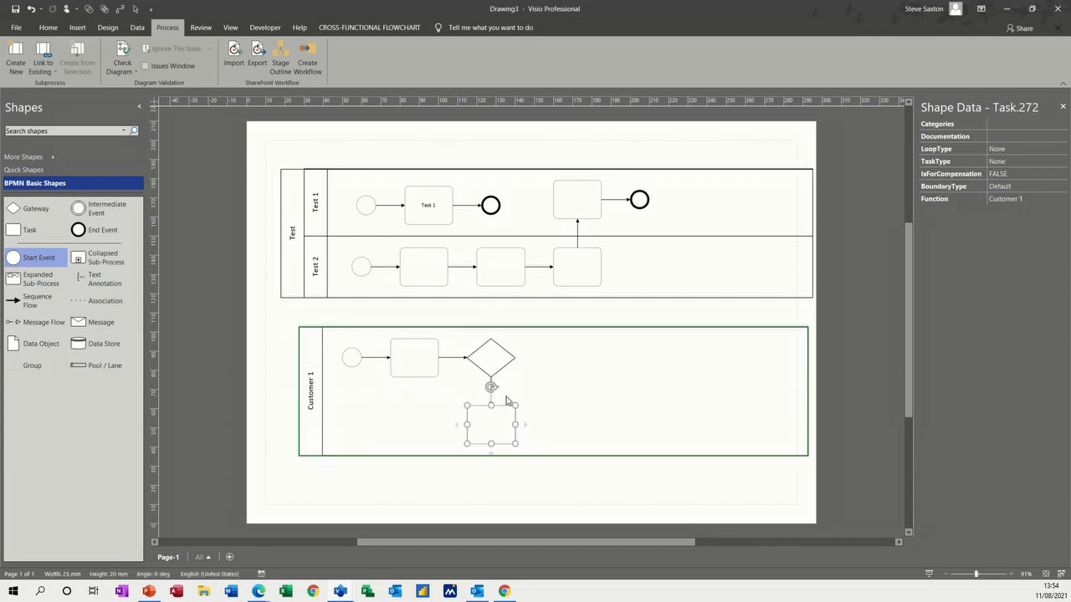
pyautogui.moveTo(525, 360)
pyautogui.click(536, 366)
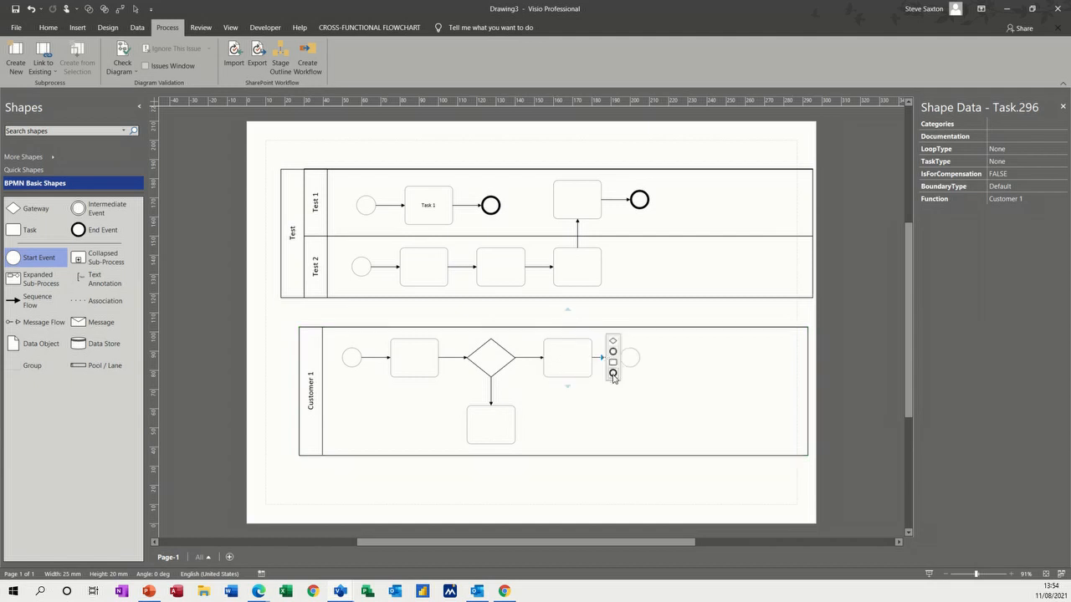
pyautogui.click(612, 372)
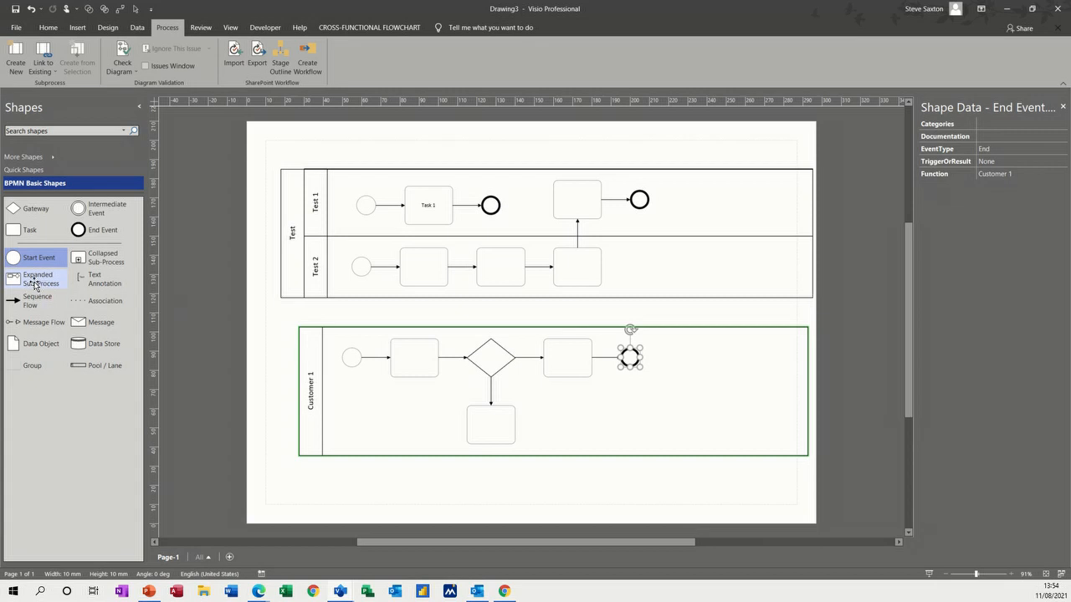
# Add a connected Collapsed Sub-Process after the third Task in the Test 2 lane
pyautogui.click(116, 265)
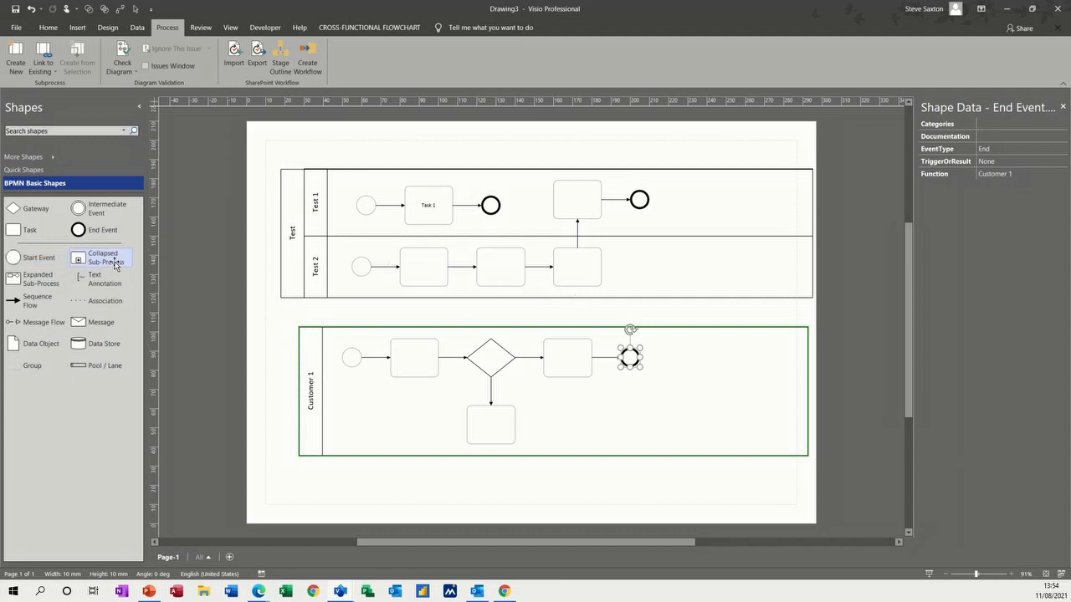
pyautogui.moveTo(612, 269)
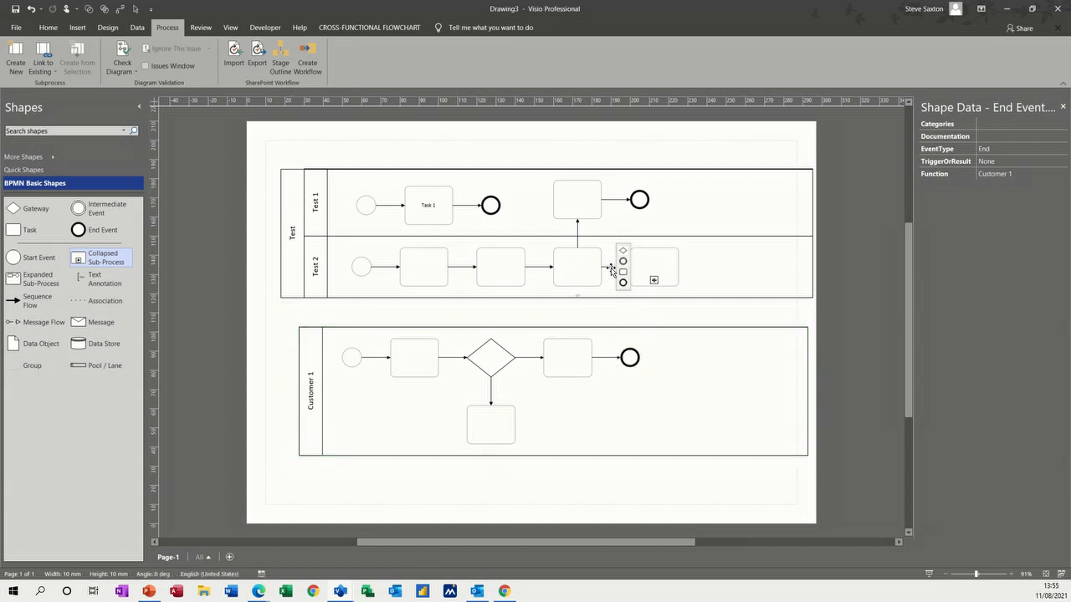
pyautogui.click(619, 271)
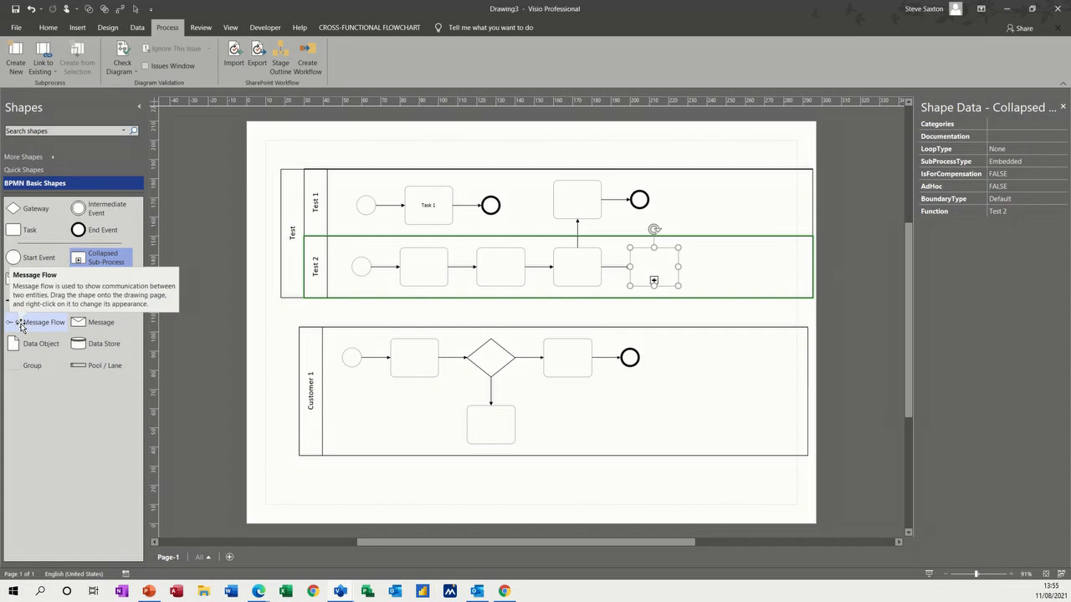
# Connect the third Task in the Test 2 lane to the Task before the End Event in the Customer 1 pool
pyautogui.moveTo(23, 325); pyautogui.dragTo(477, 324)
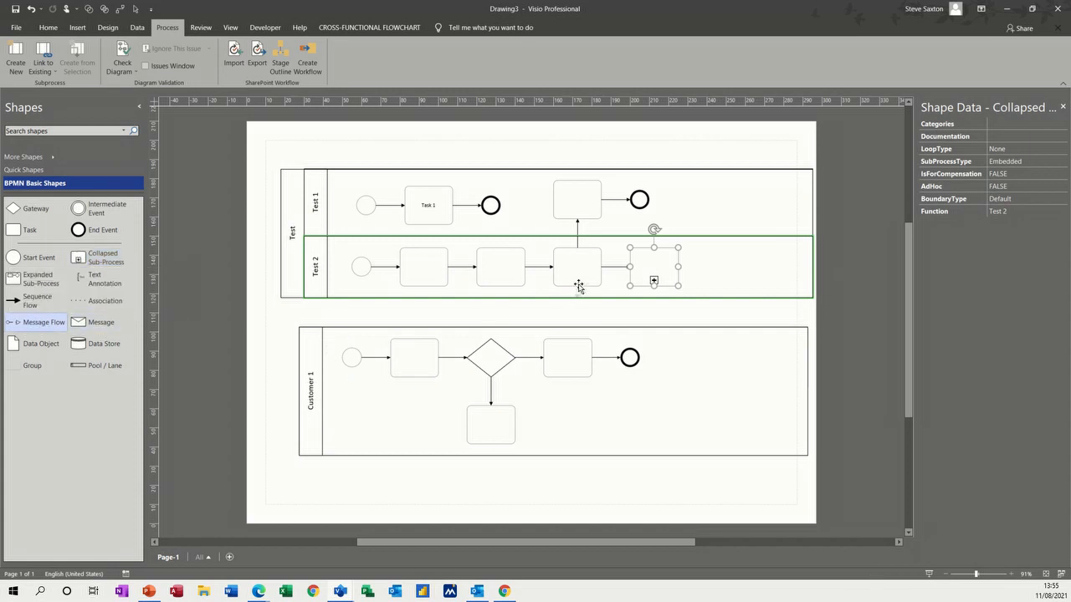
pyautogui.moveTo(576, 296)
pyautogui.moveTo(577, 296); pyautogui.dragTo(577, 296)
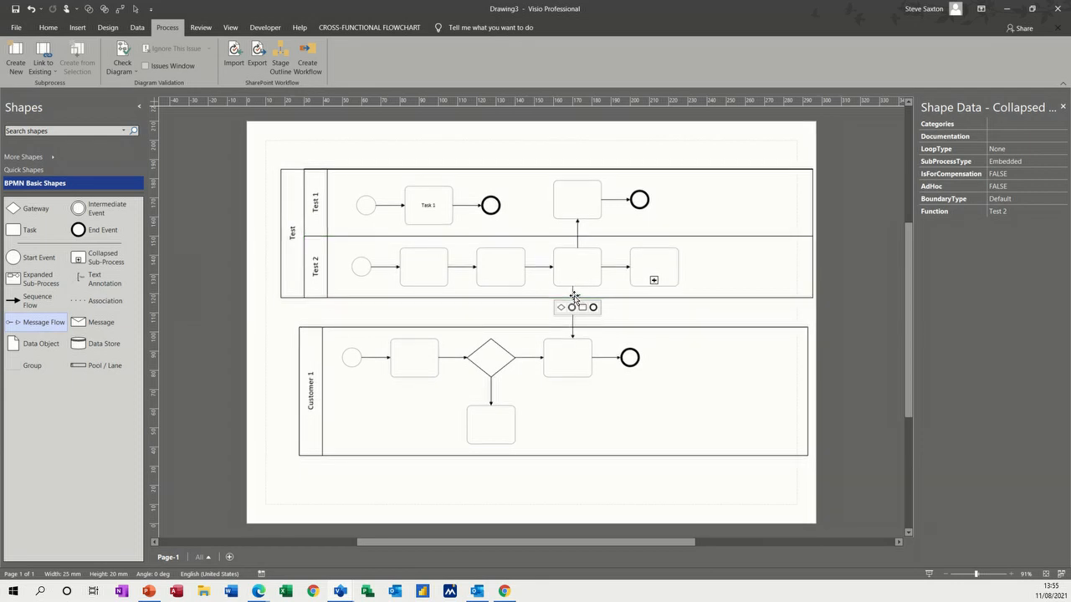
pyautogui.click(575, 297)
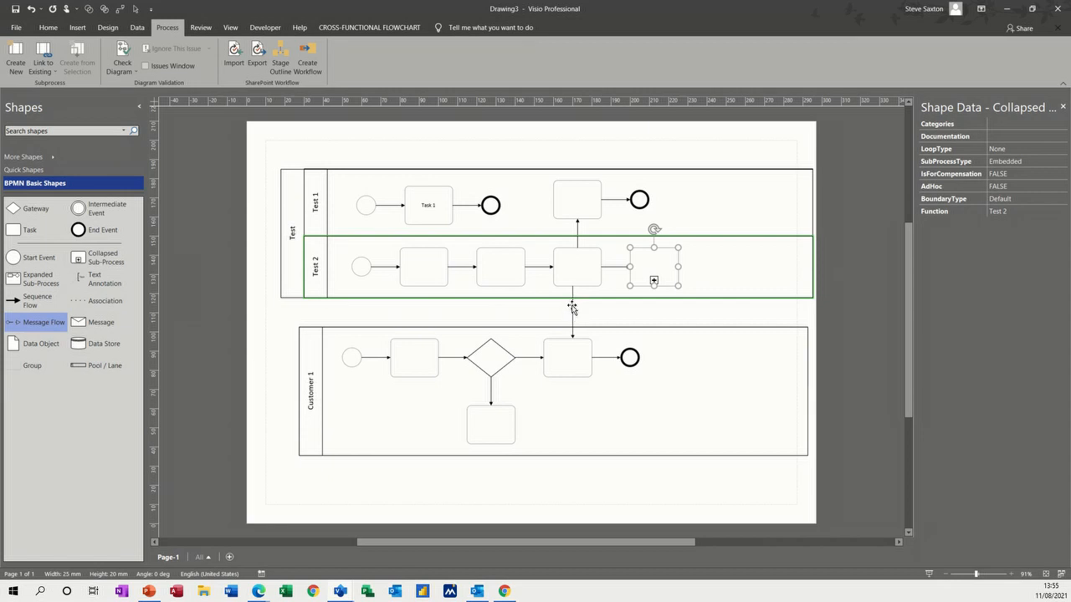
# Change the connector between the Test and Customer 1 pools to a Message Flow
pyautogui.rightClick(572, 308)
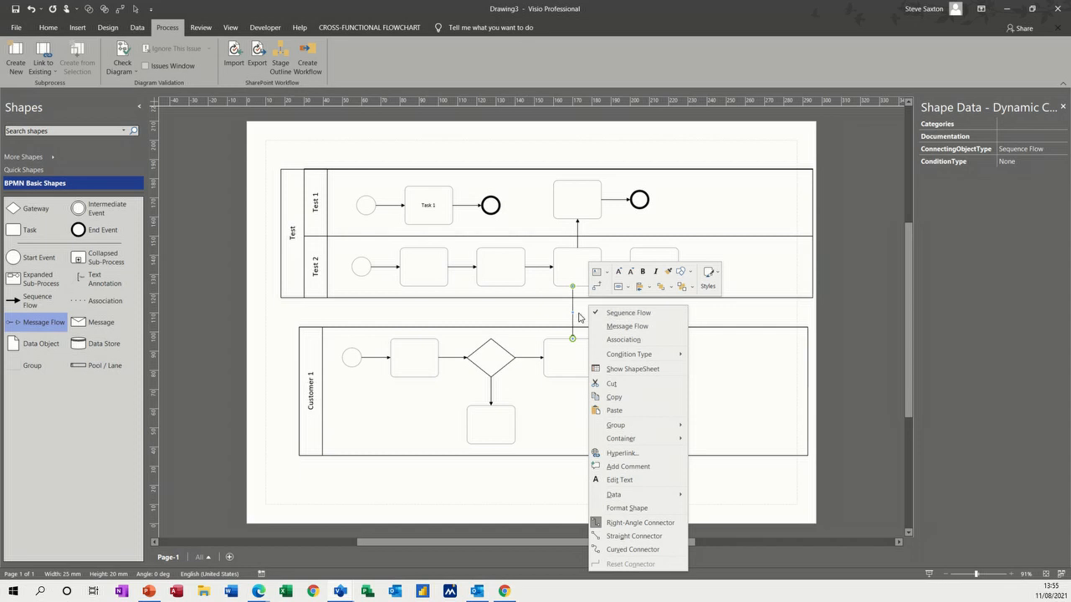
pyautogui.click(615, 328)
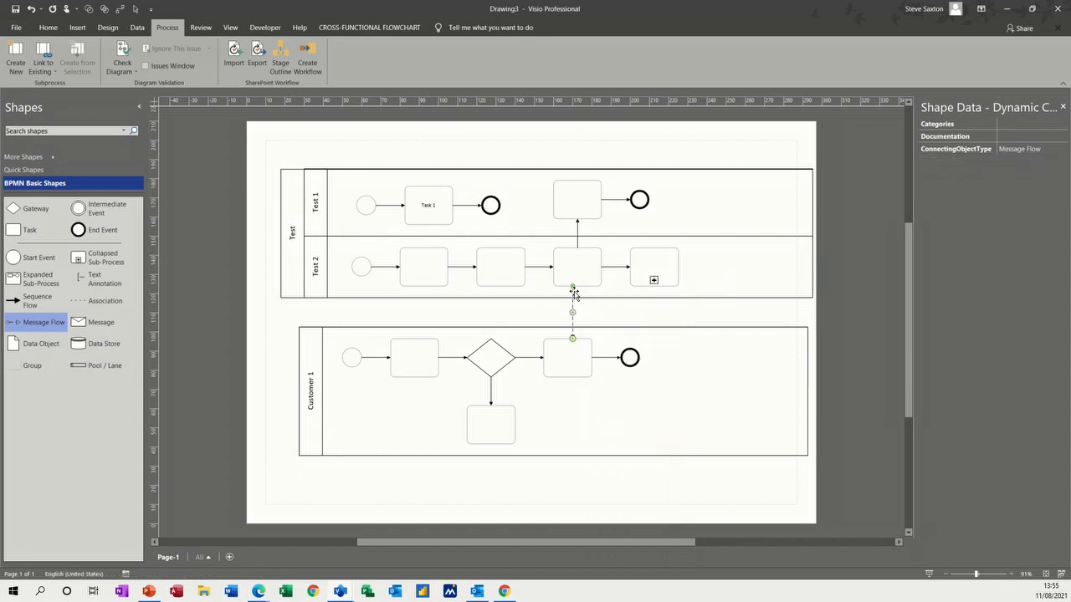
pyautogui.rightClick(573, 308)
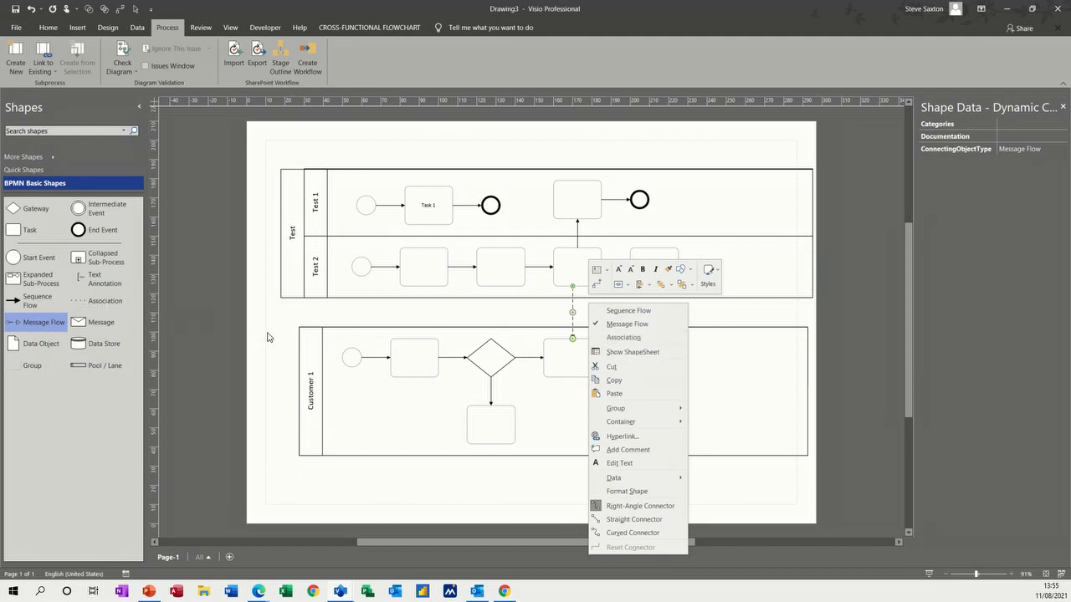
pyautogui.press('Escape')
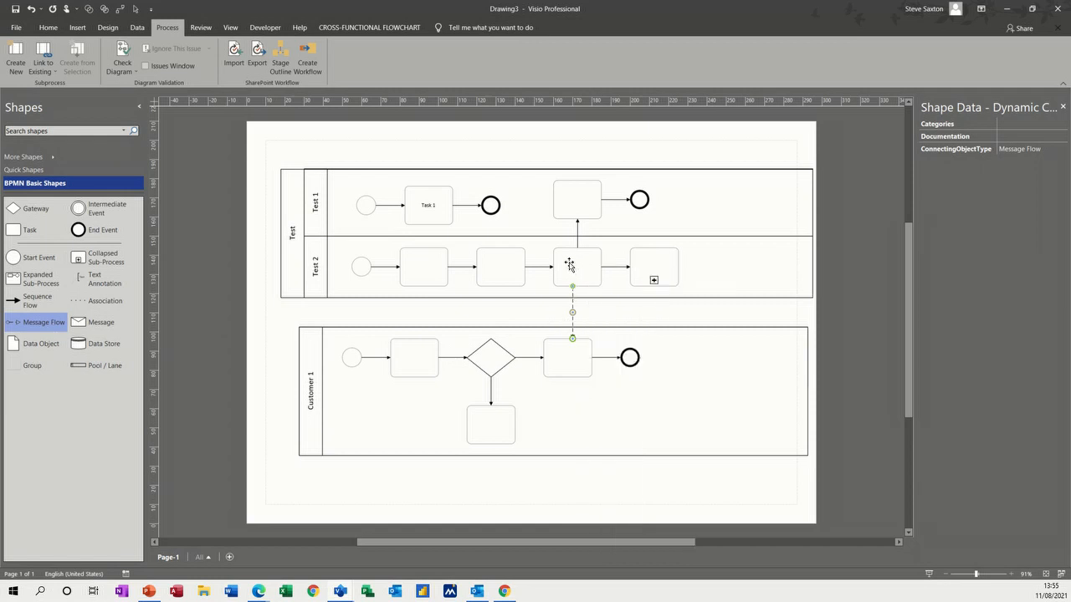
# Set the task type of the first Task in the Test 2 lane to User
pyautogui.click(428, 264)
pyautogui.rightClick(428, 265)
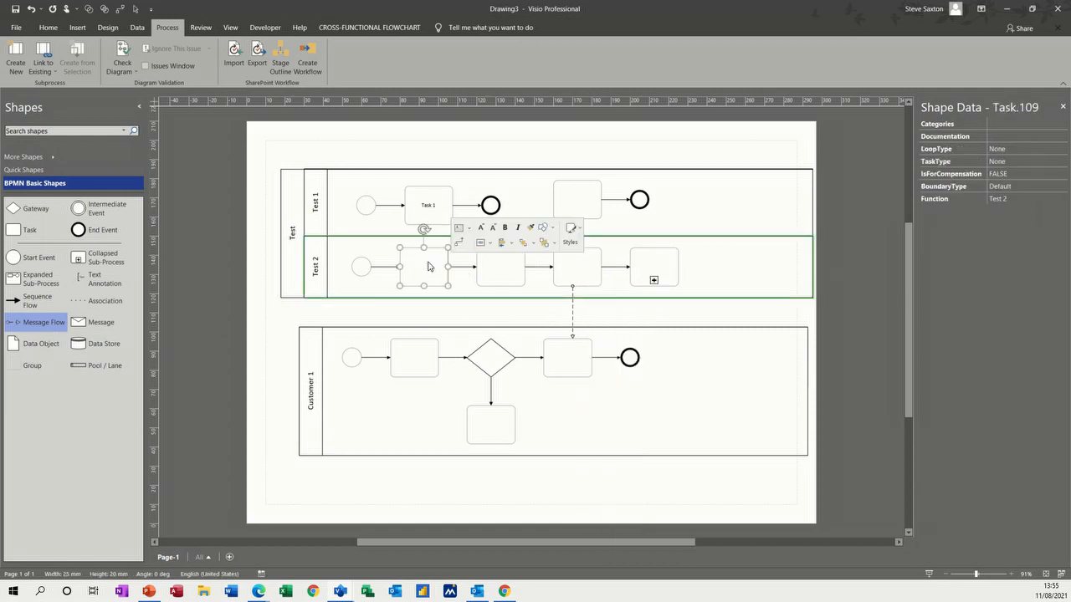
pyautogui.moveTo(470, 273)
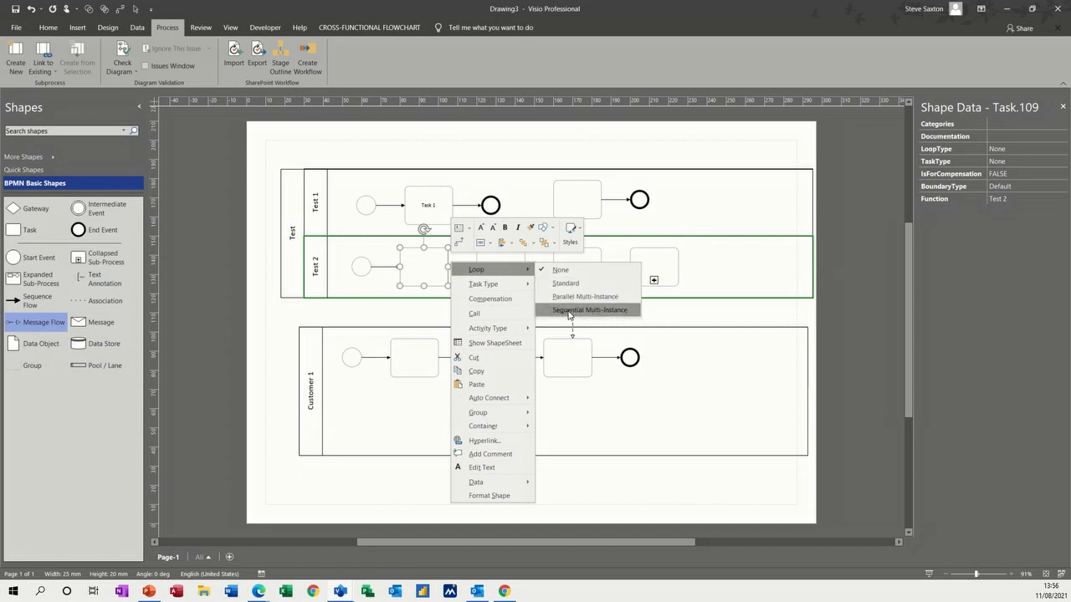
pyautogui.moveTo(499, 290)
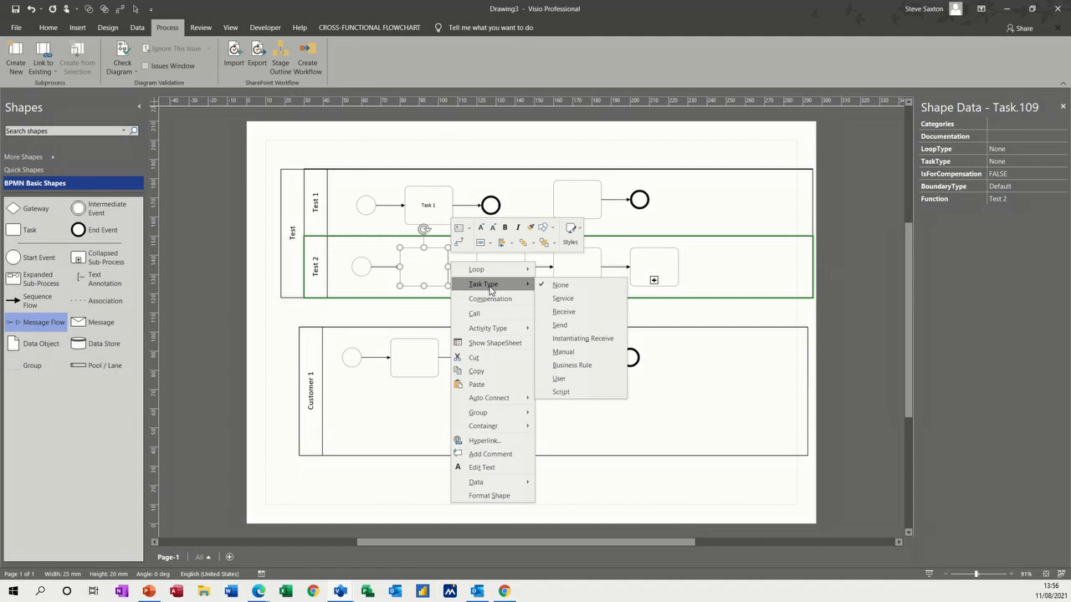
pyautogui.click(558, 378)
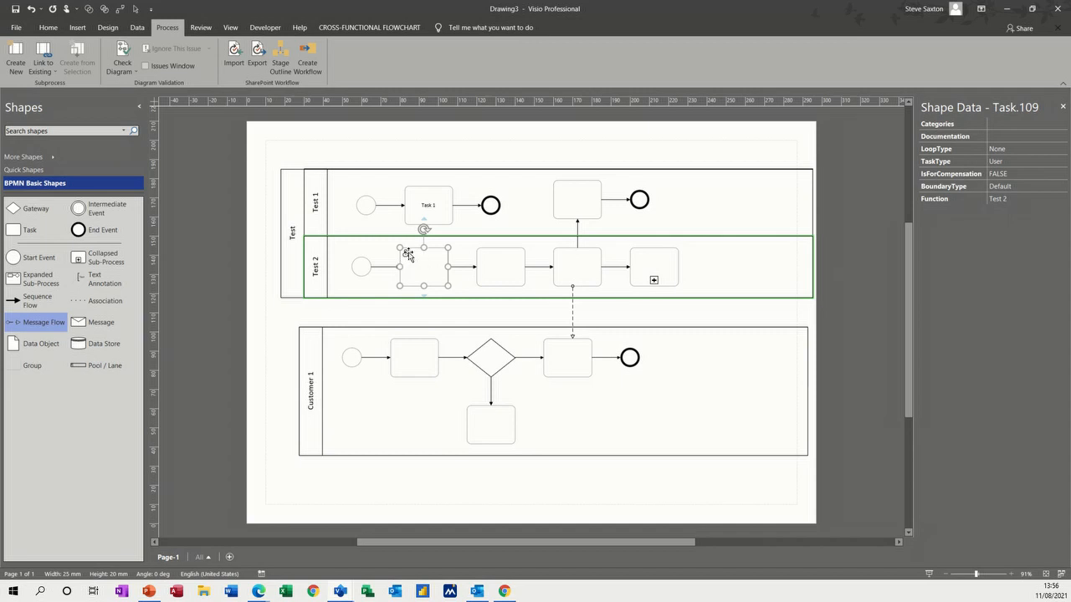
# Set the task type of the second Task in the Test 2 lane to User
pyautogui.rightClick(493, 268)
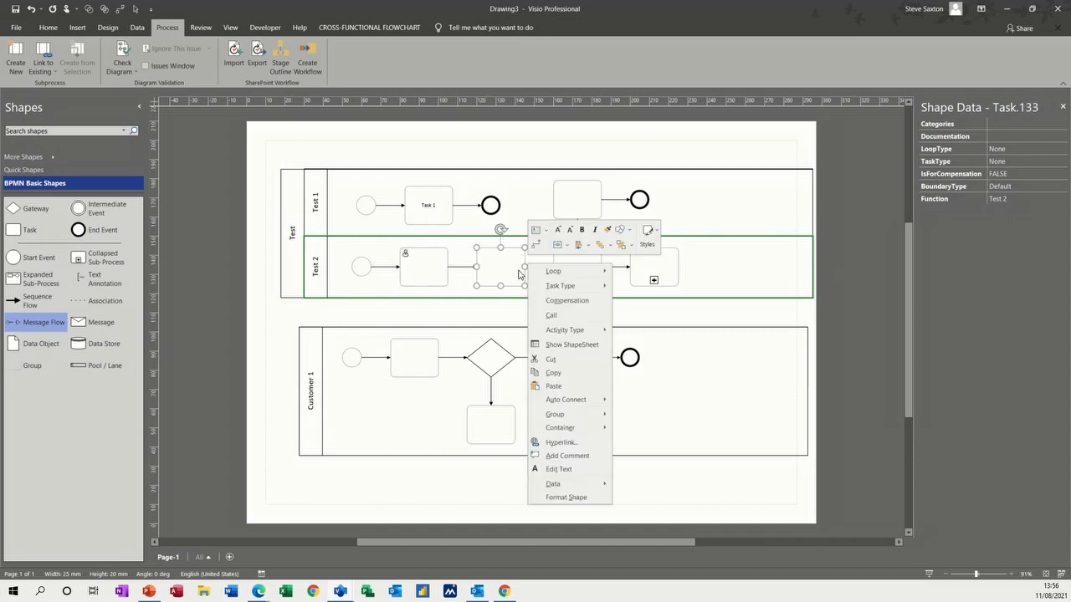
pyautogui.moveTo(553, 286)
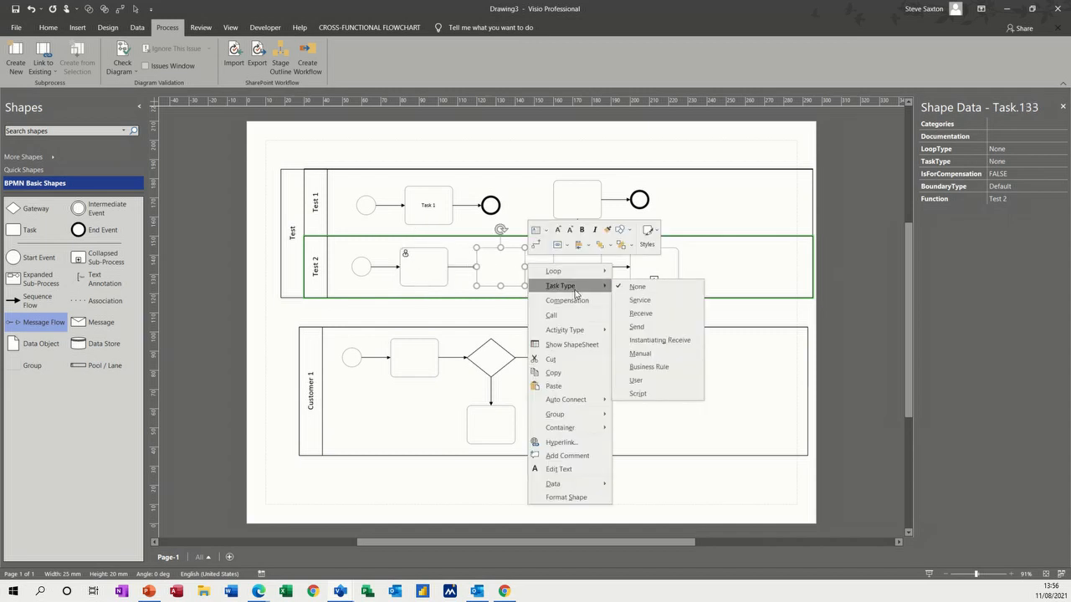
pyautogui.click(636, 380)
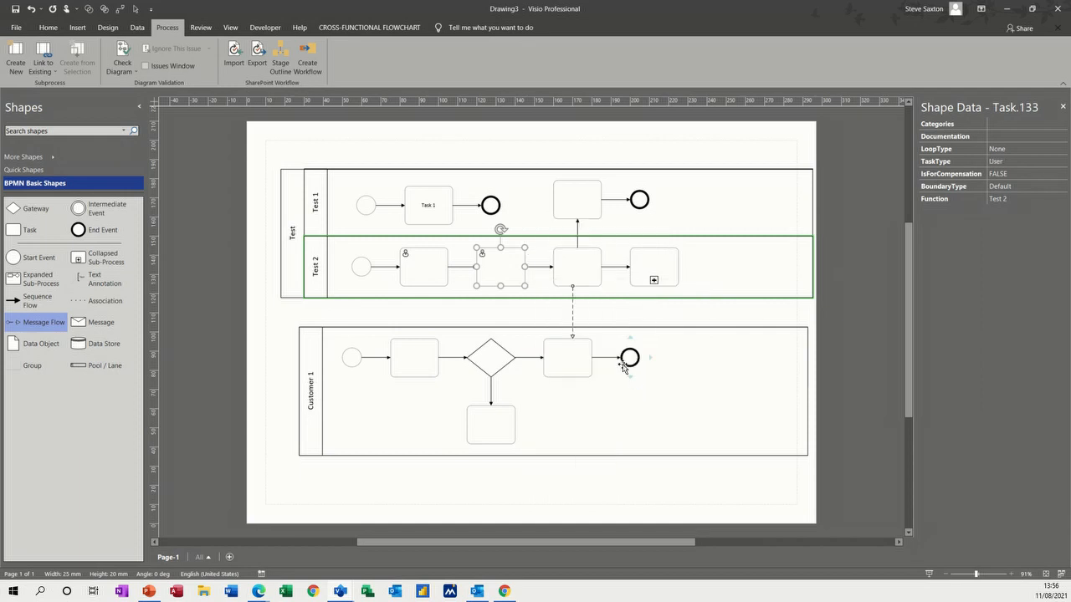
# Set the third Task in the Test 2 lane to the Script task type with a Sequential Multi-Instance loop
pyautogui.click(571, 265)
pyautogui.rightClick(575, 266)
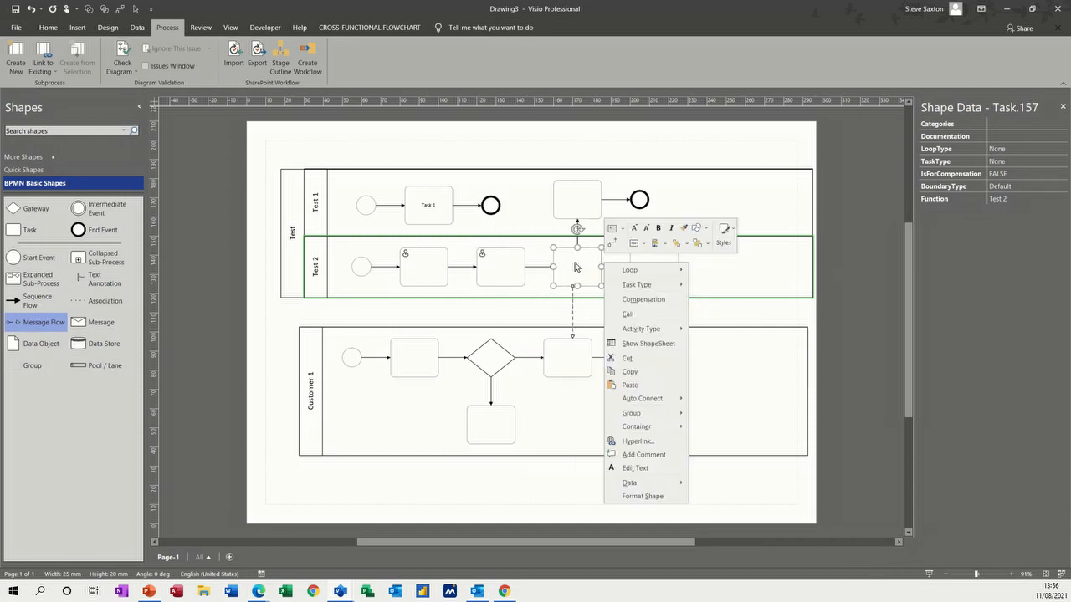
pyautogui.moveTo(628, 285)
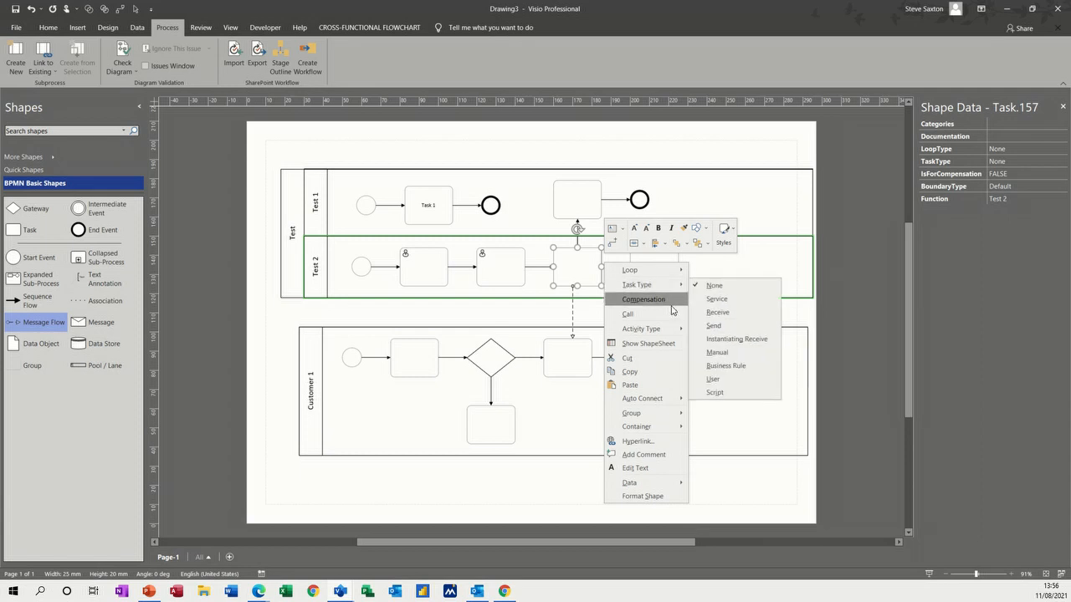
pyautogui.click(722, 393)
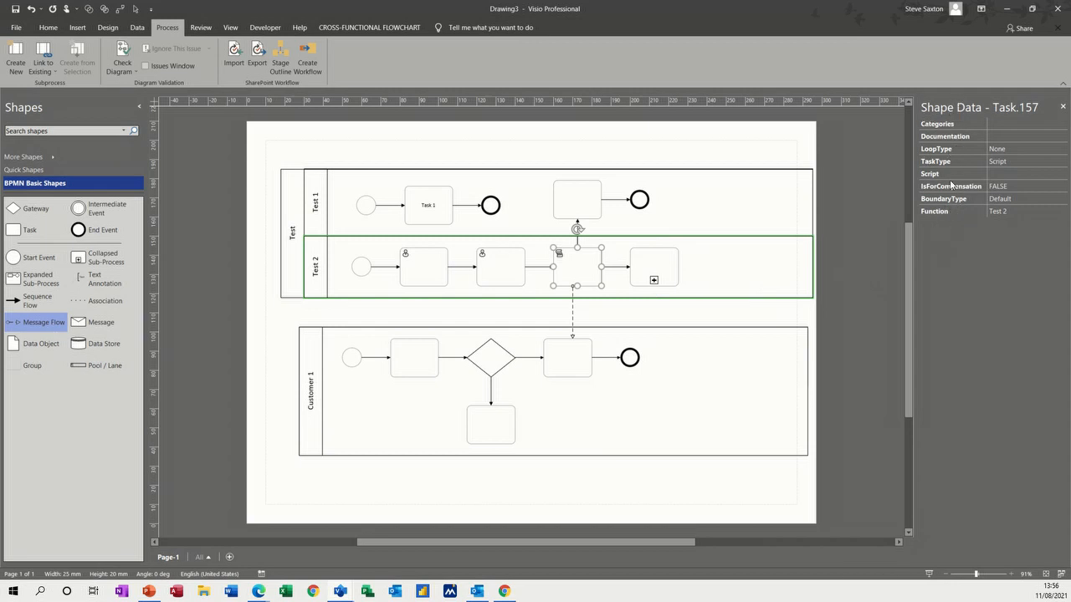
pyautogui.rightClick(582, 268)
pyautogui.moveTo(615, 274)
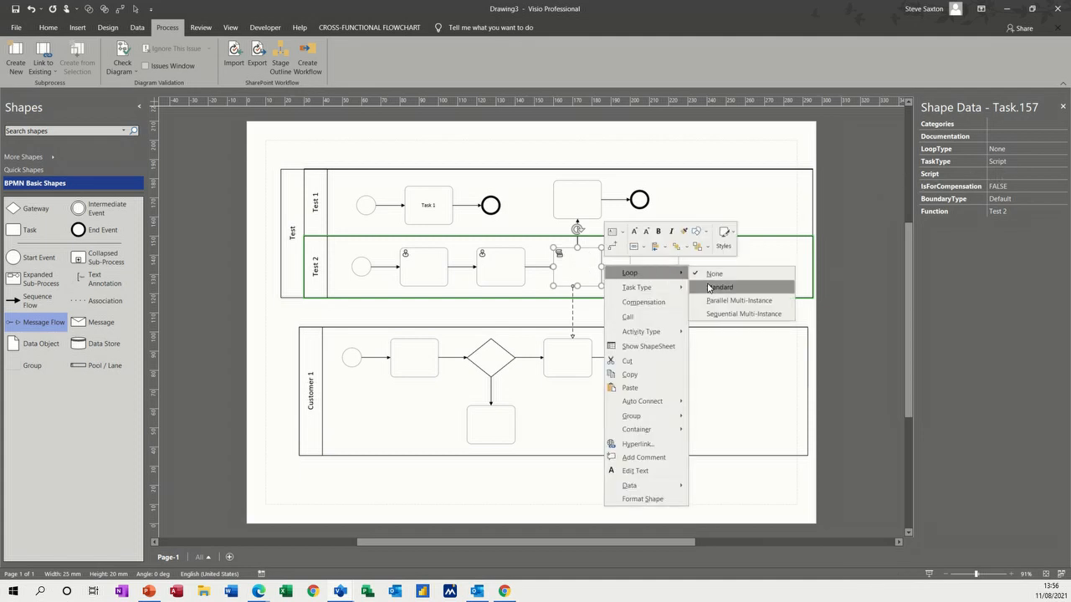
pyautogui.click(705, 314)
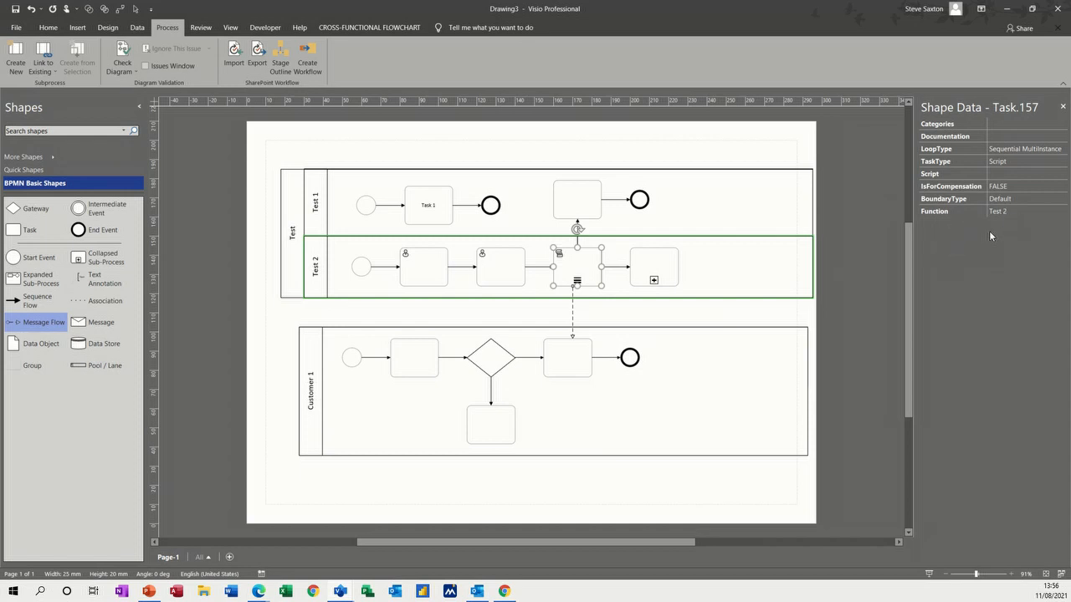
# Create a new subprocess page for the collapsed sub-process in the Test 2 lane and follow its link to that page
pyautogui.click(653, 263)
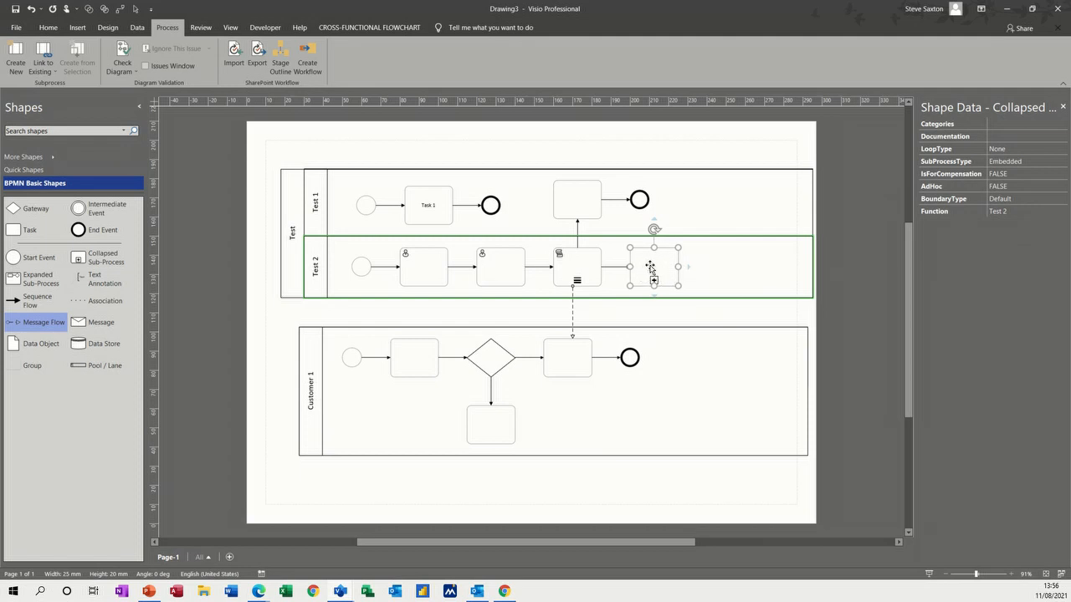
pyautogui.click(16, 54)
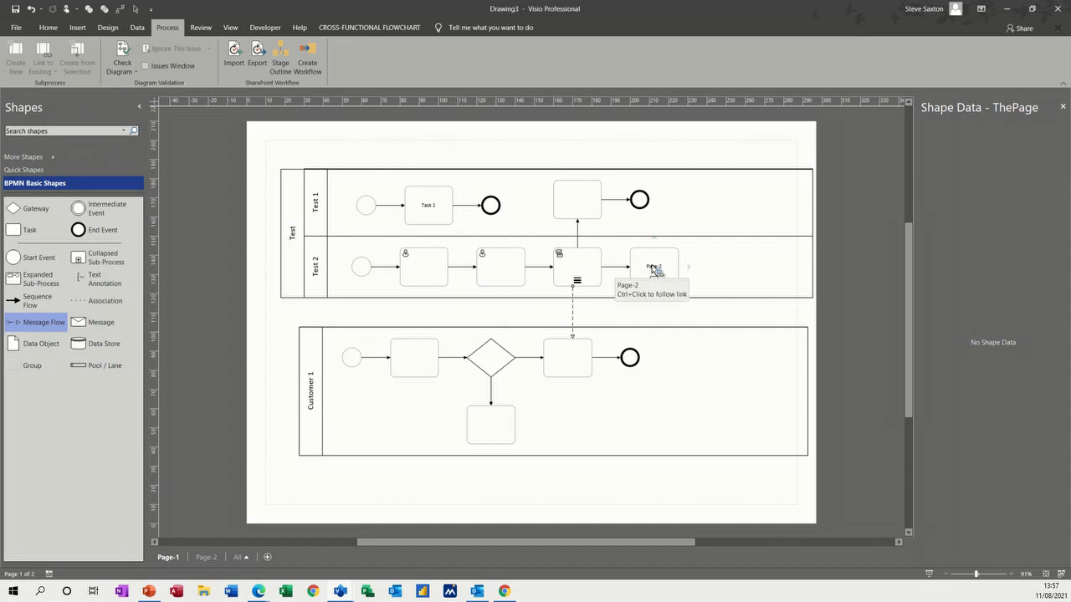
pyautogui.keyDown('ctrl'); pyautogui.click(650, 270); pyautogui.keyUp('ctrl')
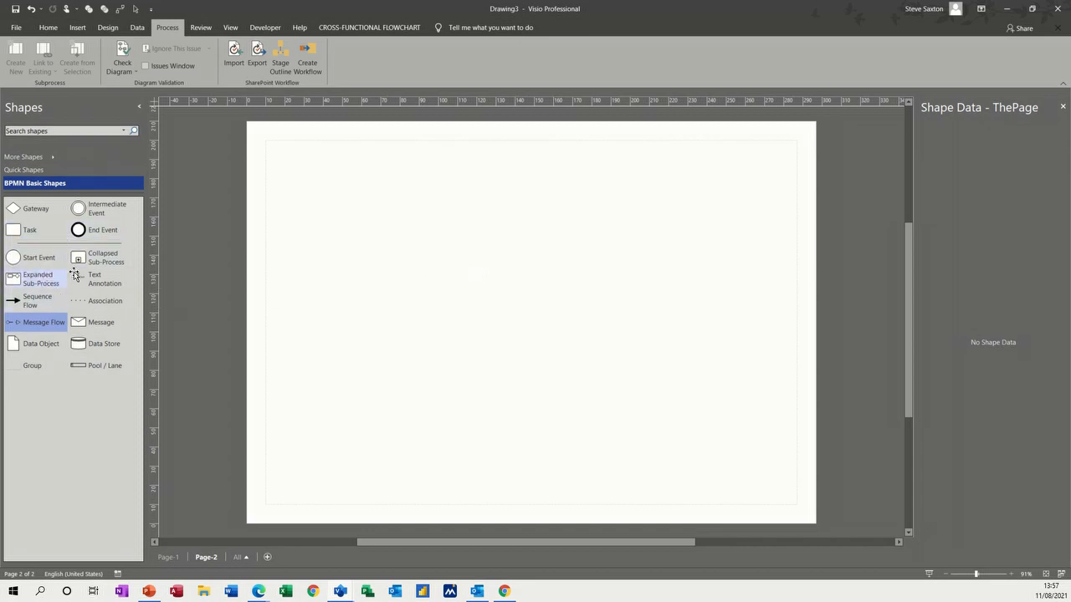
# Build a connected flow on Page-2 with a Start Event, two Tasks and an End Event
pyautogui.moveTo(16, 260); pyautogui.dragTo(388, 272)
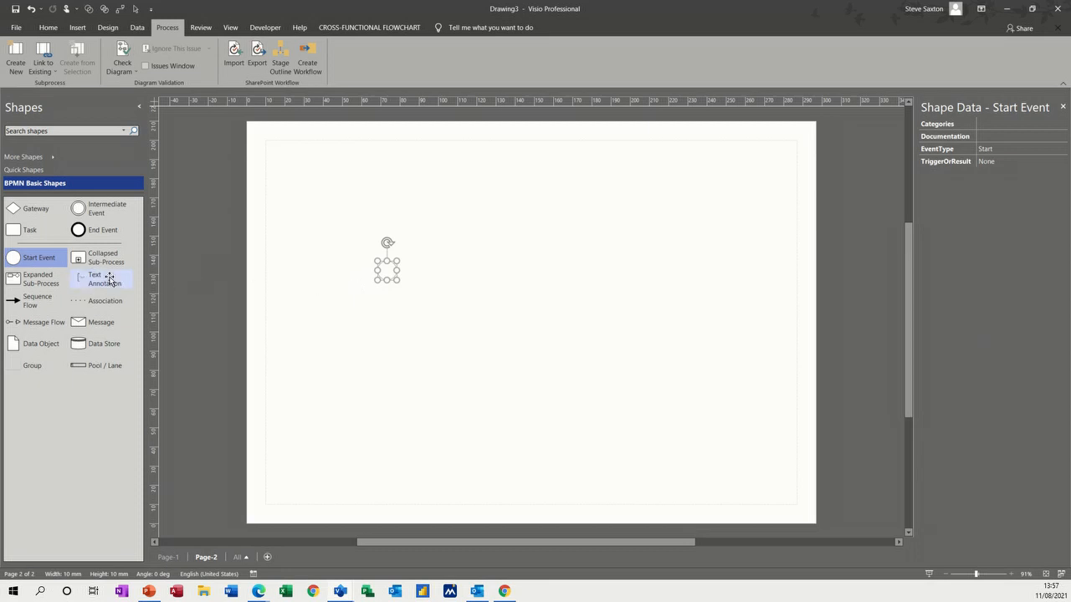
pyautogui.moveTo(406, 270)
pyautogui.click(418, 276)
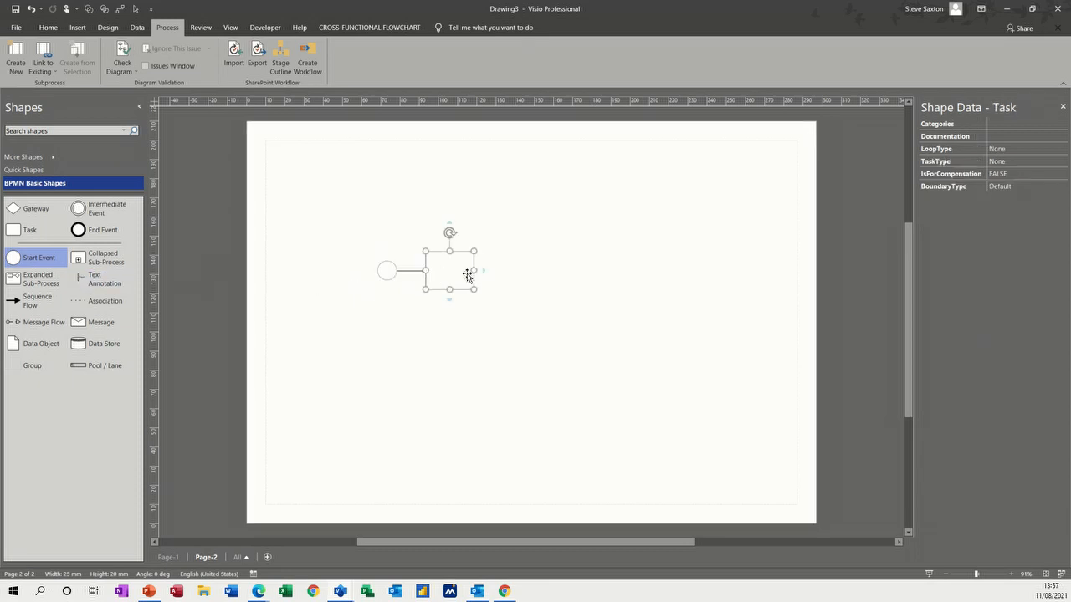
pyautogui.click(493, 275)
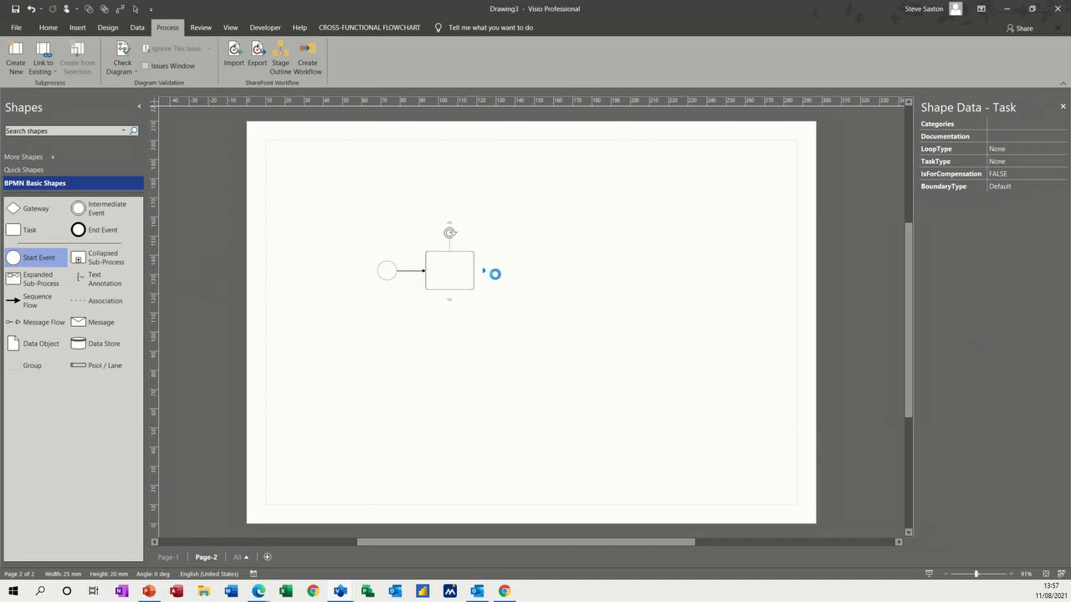
pyautogui.moveTo(558, 274)
pyautogui.click(571, 286)
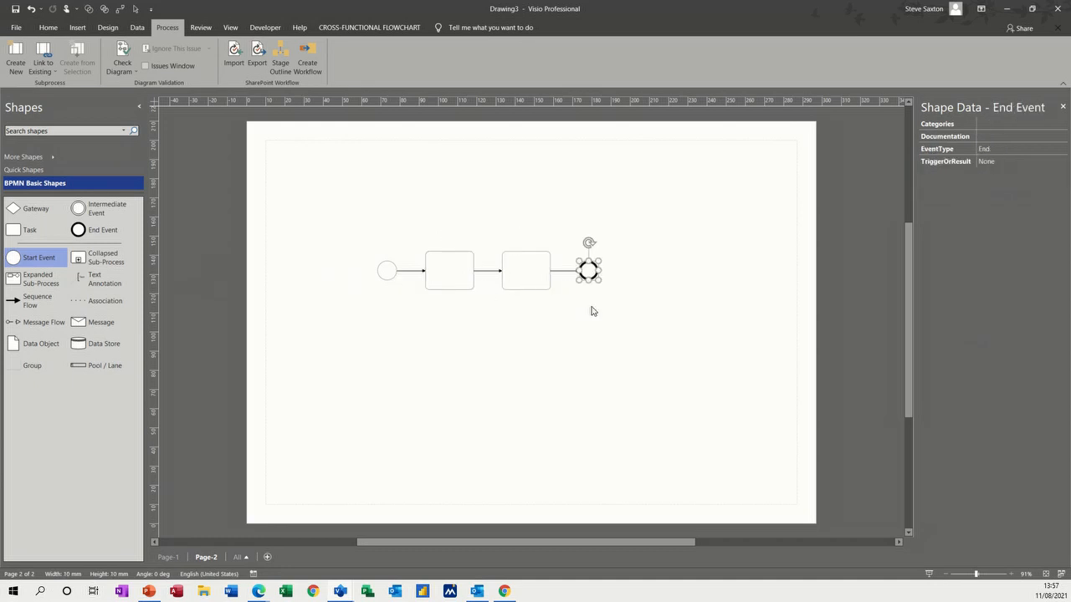
# Test the link from the collapsed sub-process on Page-1 to Page-2, and return to Page-1
pyautogui.click(177, 558)
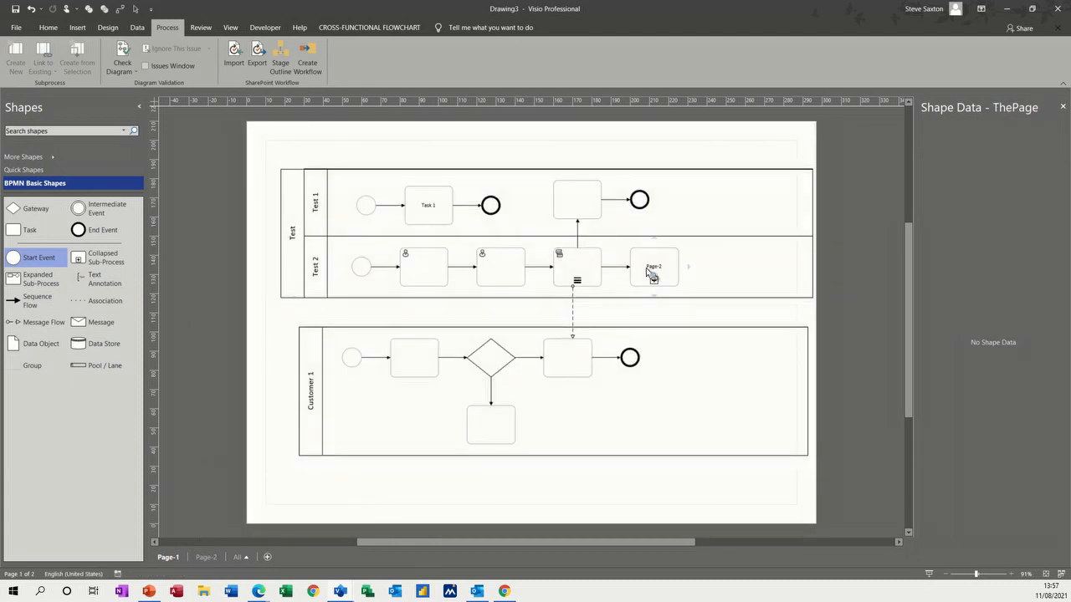
pyautogui.click(646, 271)
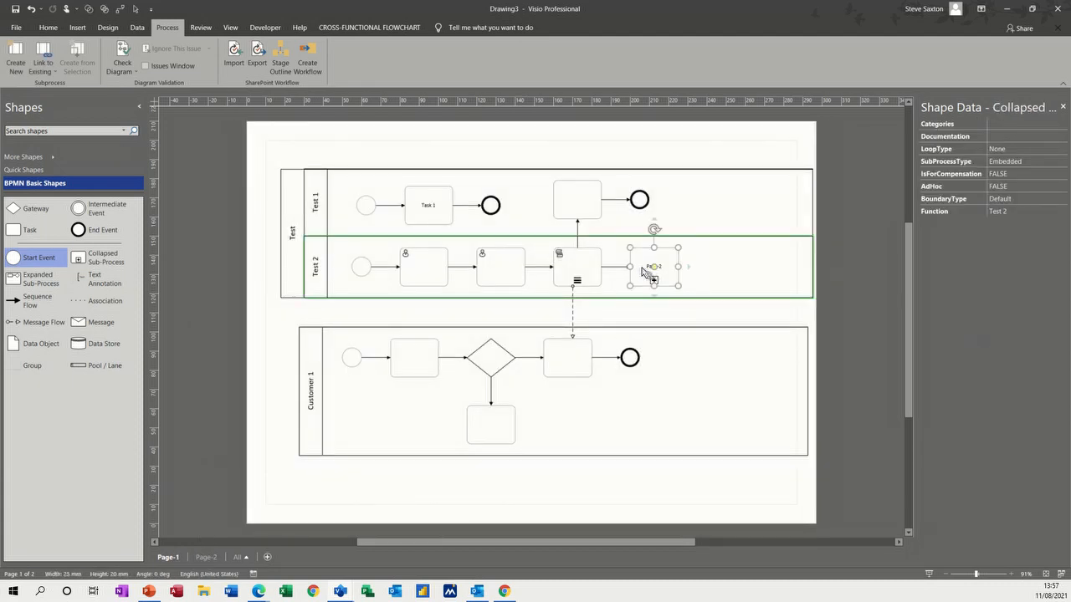
pyautogui.press('Escape')
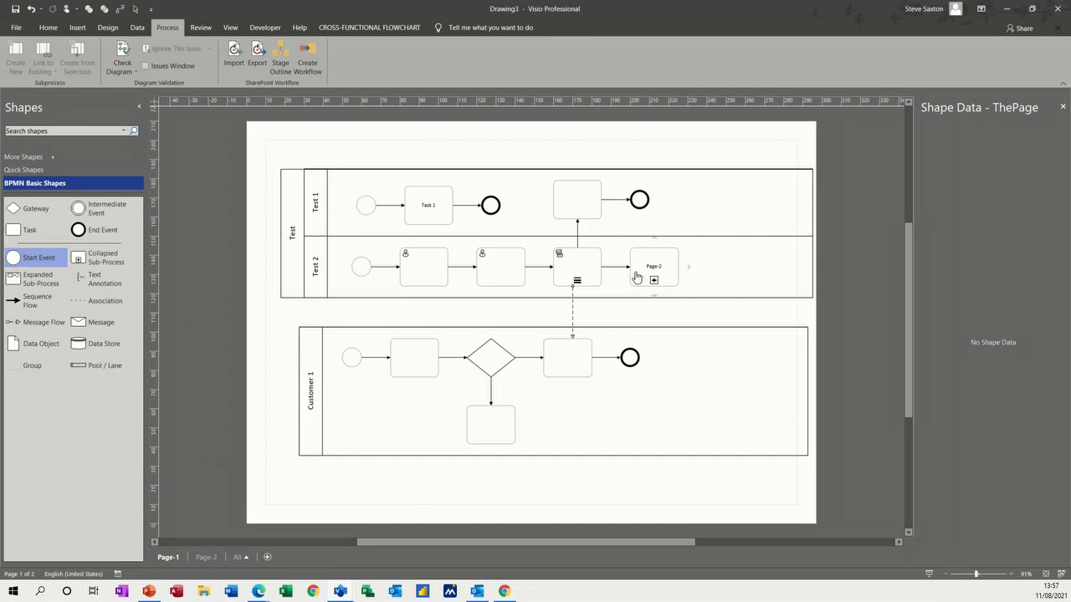
pyautogui.keyDown('ctrl'); pyautogui.click(636, 277); pyautogui.keyUp('ctrl')
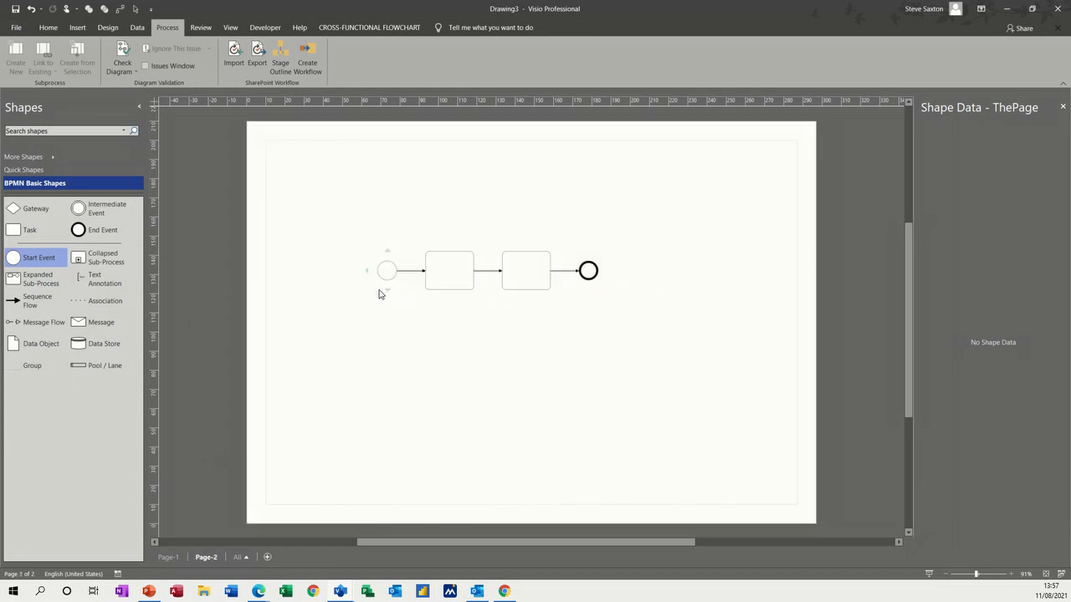
pyautogui.click(166, 558)
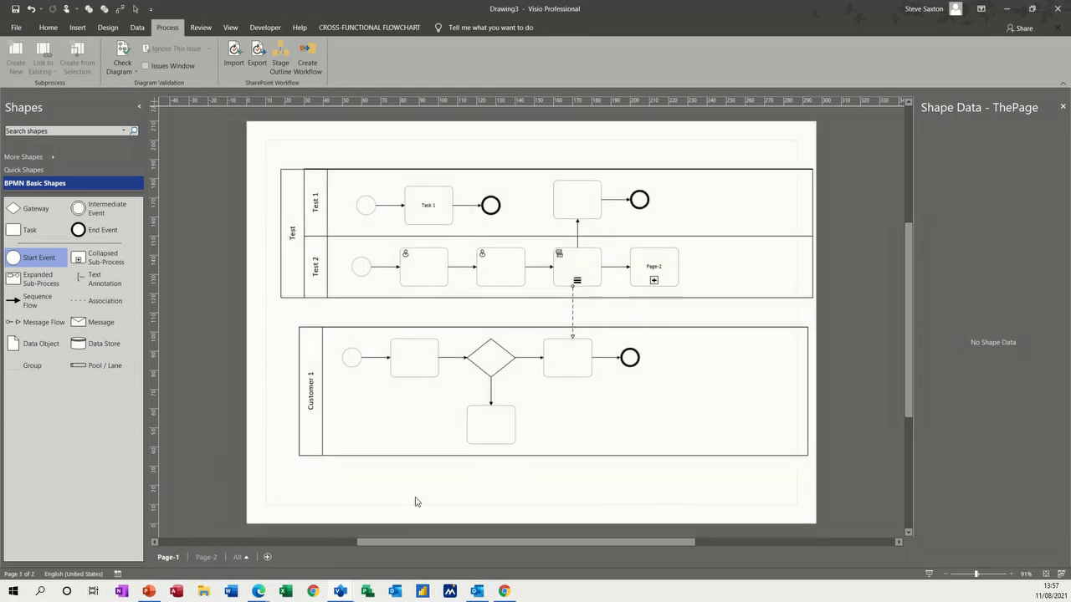
# Create a subprocess from the three Tasks and the Gateway in the Customer 1 pool
pyautogui.click(410, 359)
pyautogui.keyDown('shift'); pyautogui.click(485, 368); pyautogui.keyUp('shift')
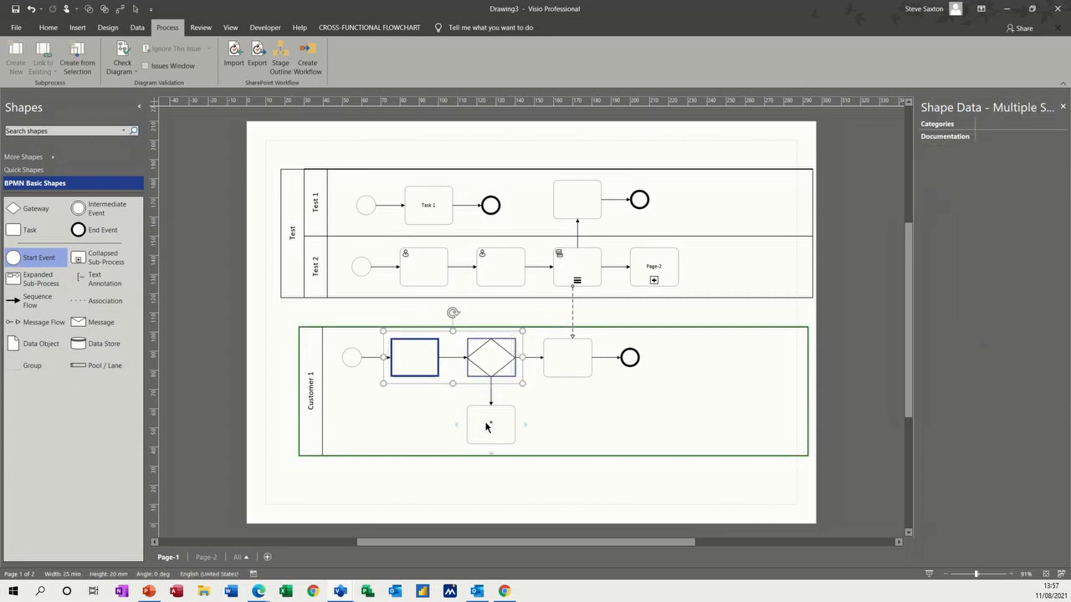
pyautogui.keyDown('shift'); pyautogui.click(563, 370); pyautogui.keyUp('shift')
pyautogui.keyDown('shift'); pyautogui.click(492, 424); pyautogui.keyUp('shift')
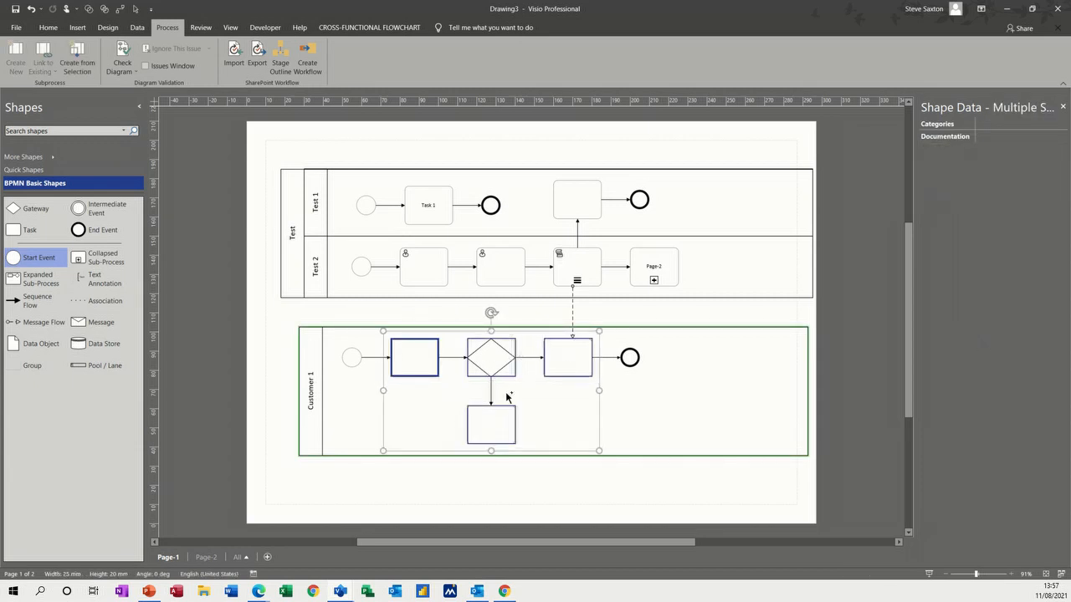
pyautogui.click(73, 57)
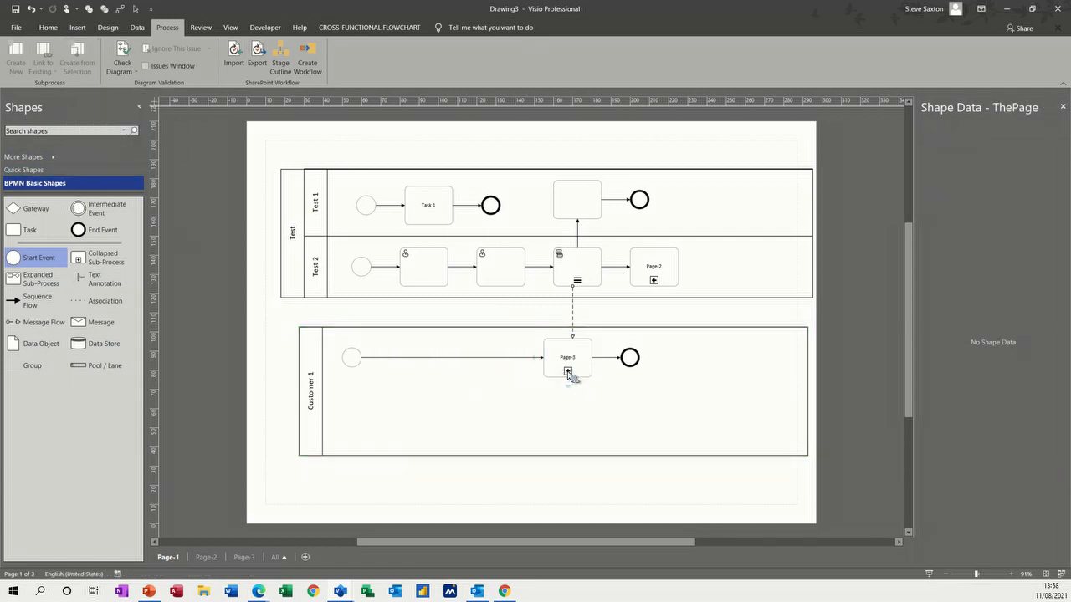
# Inspect Page-3, test the link to it from the Customer 1 sub-process, and return to Page-1
pyautogui.click(244, 558)
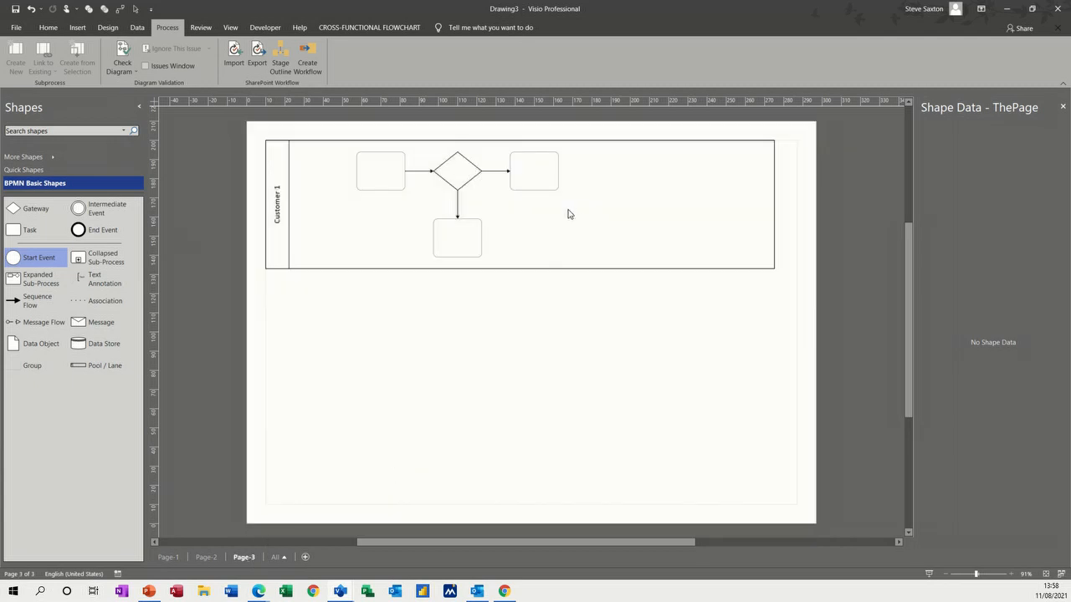
pyautogui.click(176, 556)
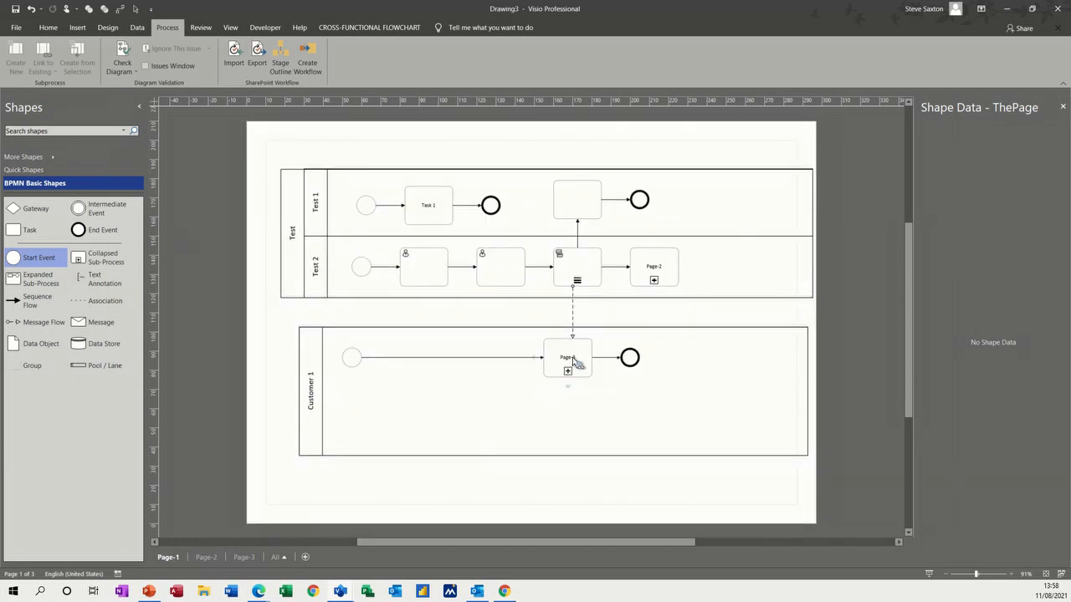
pyautogui.keyDown('ctrl'); pyautogui.click(574, 360); pyautogui.keyUp('ctrl')
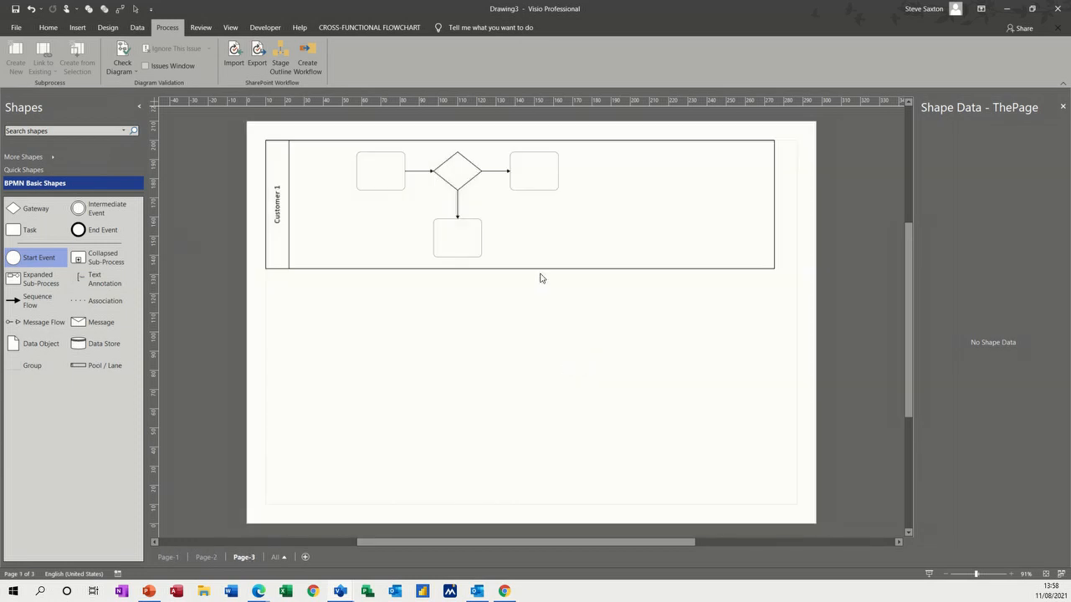
pyautogui.moveTo(458, 266)
pyautogui.click(167, 558)
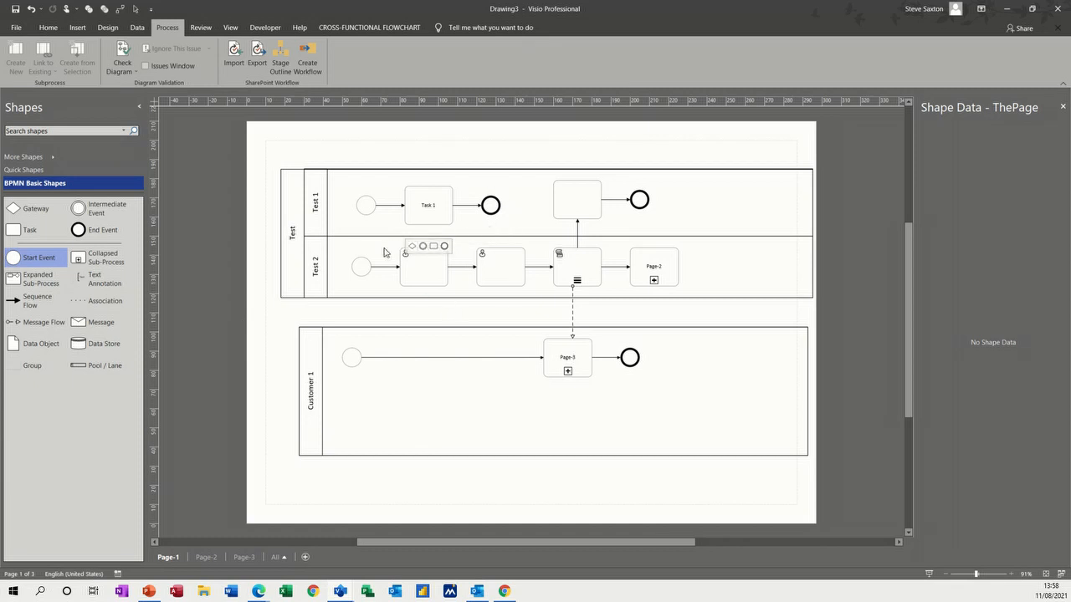
# Add the three Tasks on Page-3 to a new container, leaving the Gateway out of the selection
pyautogui.click(244, 557)
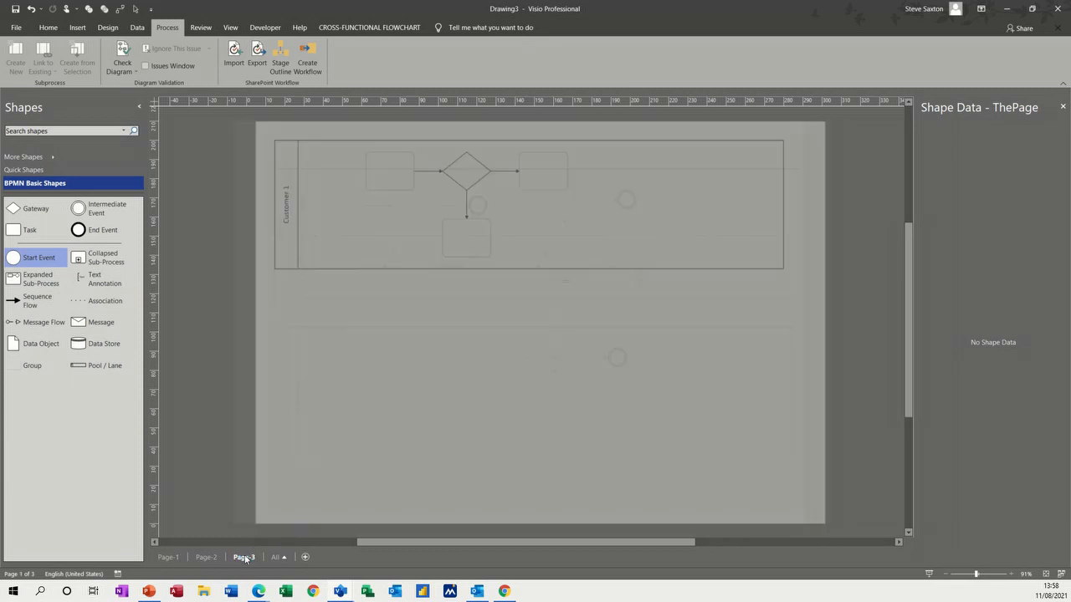
pyautogui.click(370, 165)
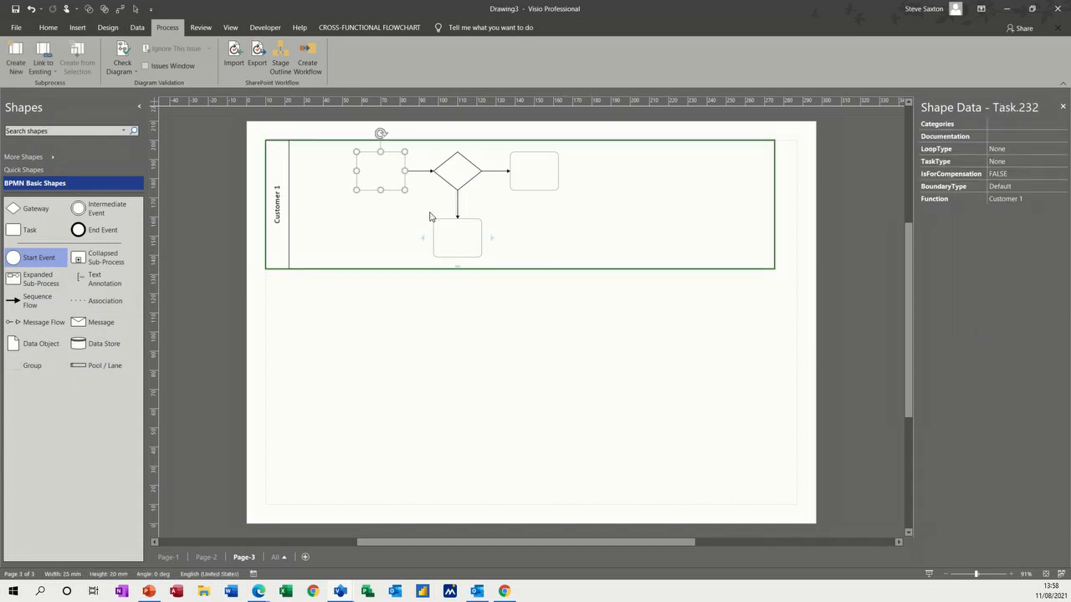
pyautogui.keyDown('shift'); pyautogui.click(453, 237); pyautogui.keyUp('shift')
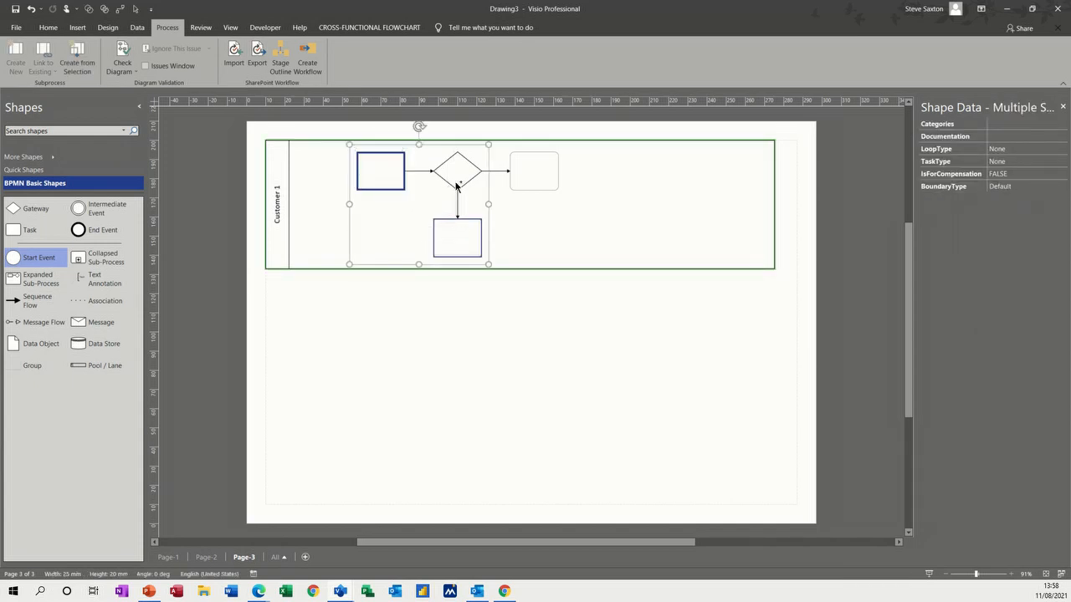
pyautogui.keyDown('shift'); pyautogui.click(518, 178); pyautogui.keyUp('shift')
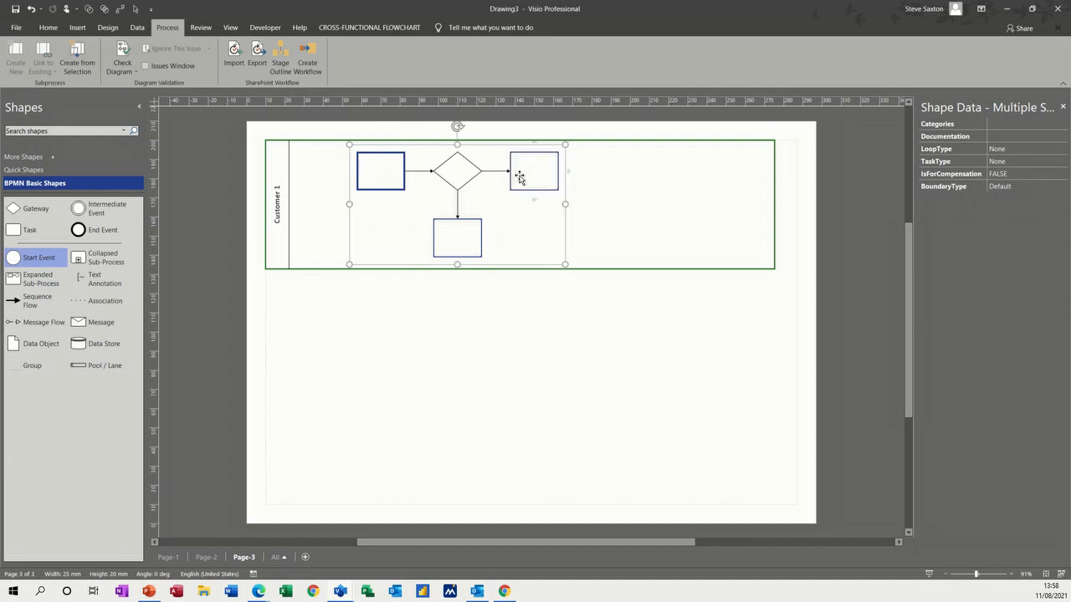
pyautogui.rightClick(519, 178)
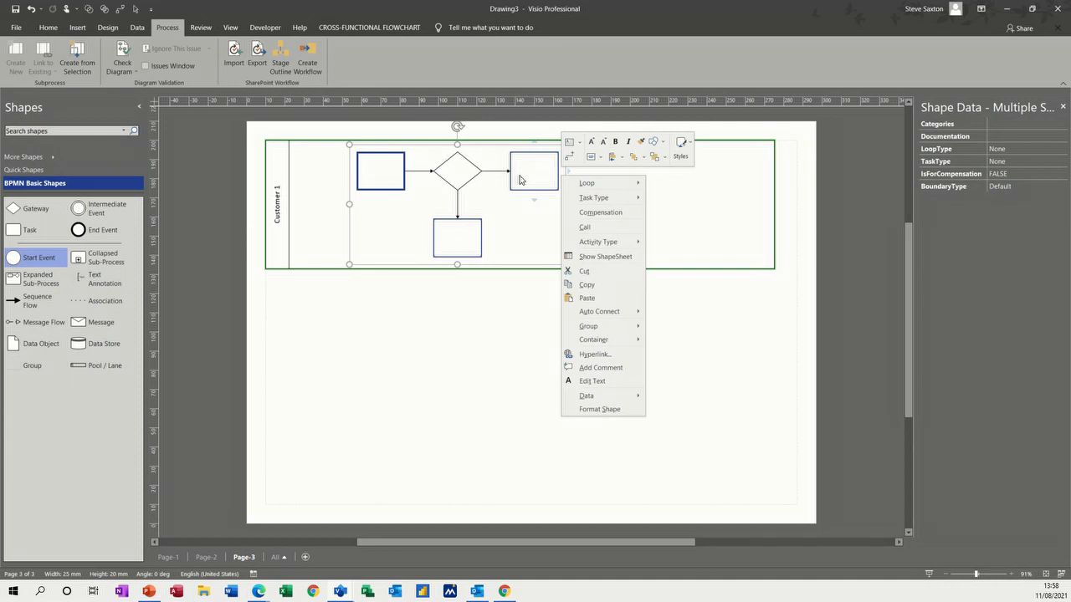
pyautogui.moveTo(581, 341)
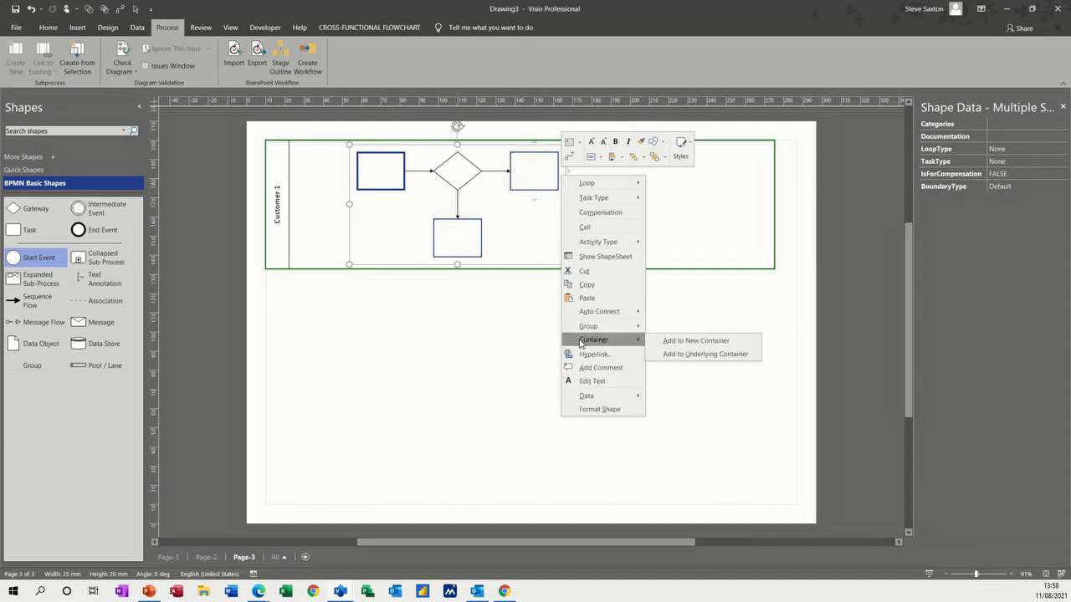
pyautogui.click(680, 341)
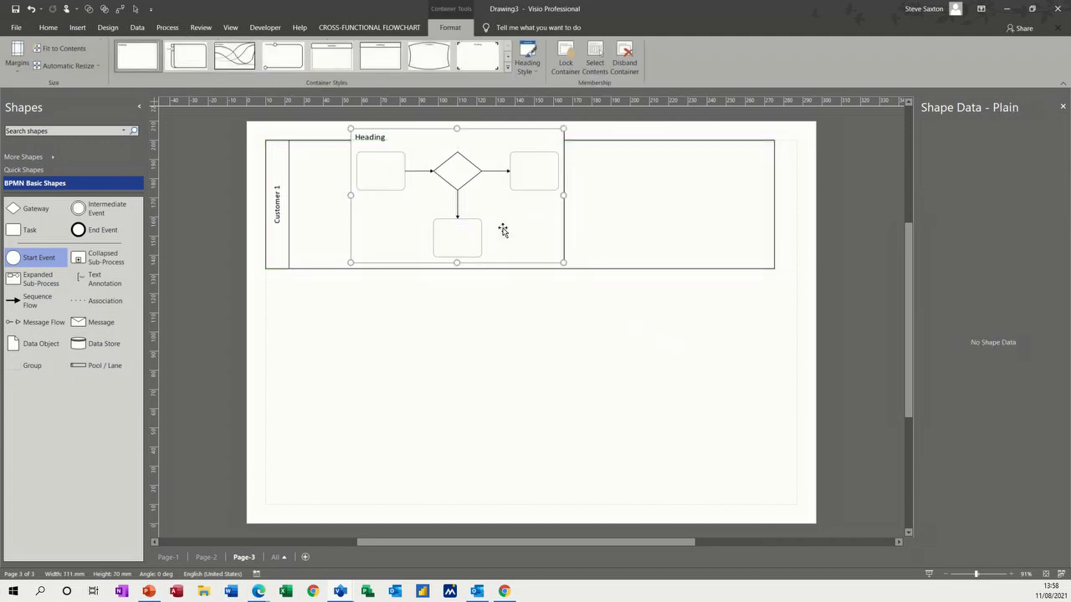
# Change the container's heading to Testing and move the container below the Customer 1 pool
pyautogui.doubleClick(373, 136)
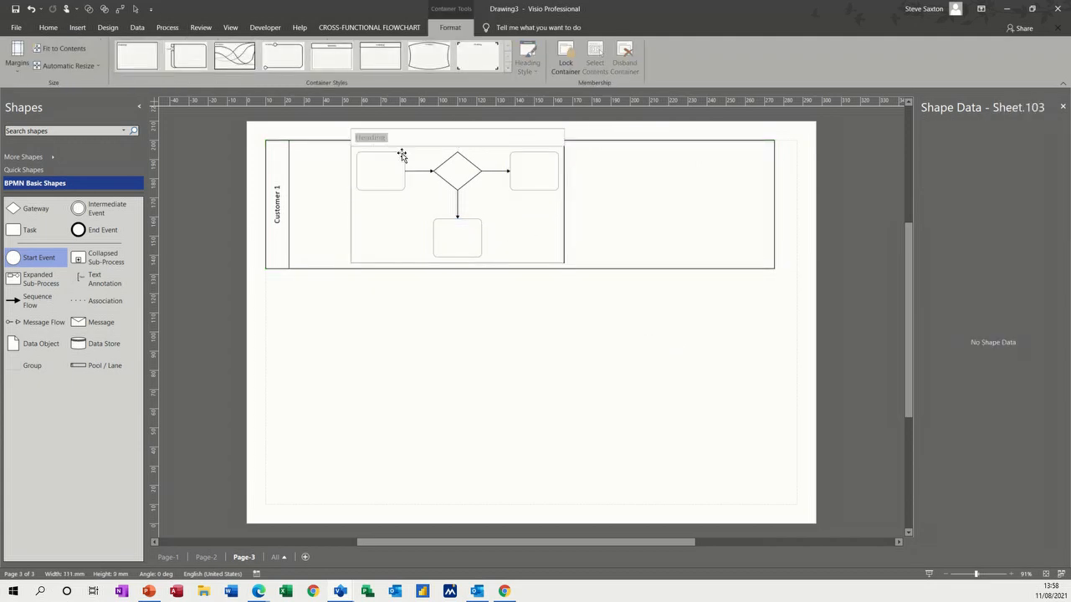
pyautogui.write('Test')
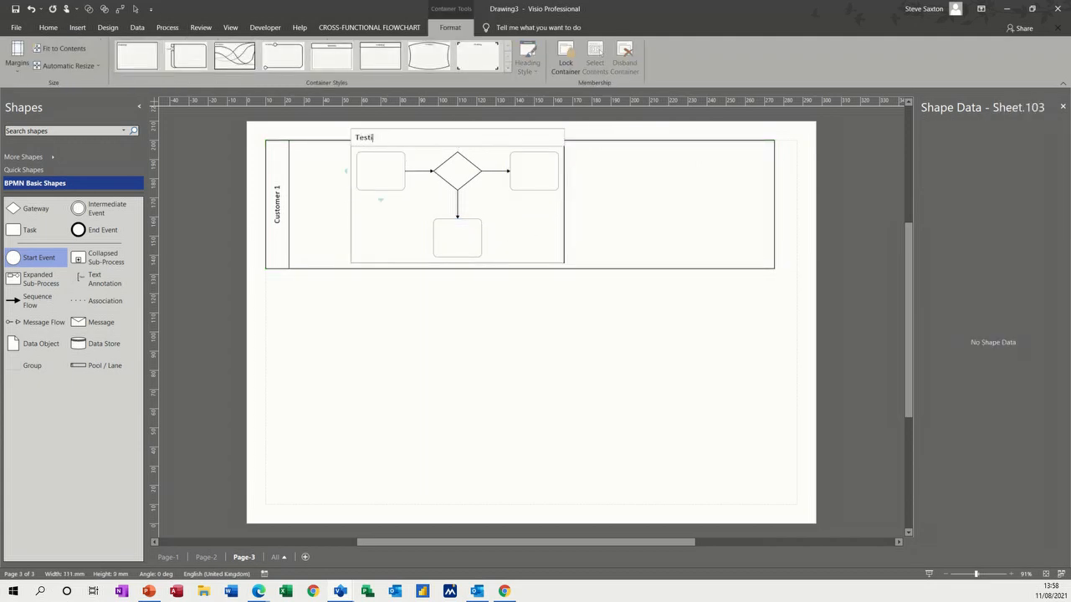
pyautogui.click(539, 223)
pyautogui.click(546, 229)
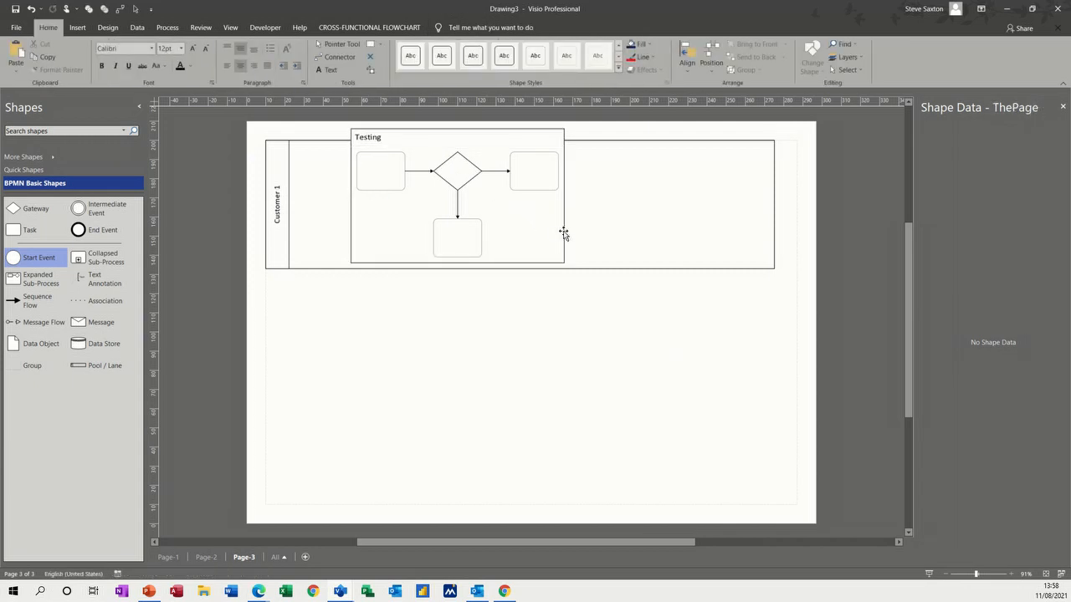
pyautogui.moveTo(564, 235); pyautogui.dragTo(567, 385)
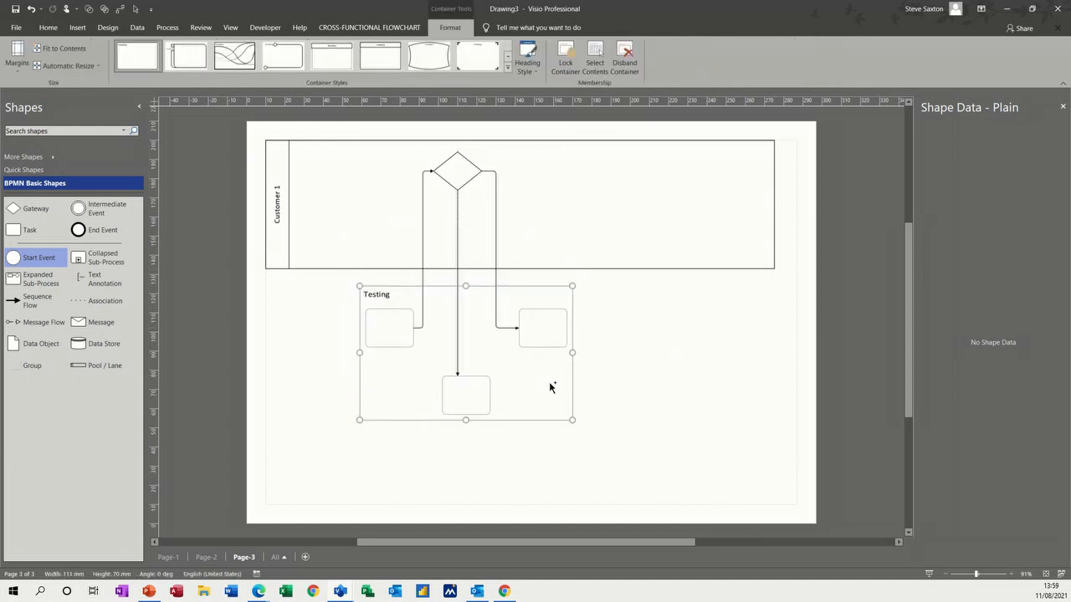
# Undo the last move of the Testing container and fit the container to its contents
pyautogui.hotkey('ctrl', 'z')
pyautogui.rightClick(552, 233)
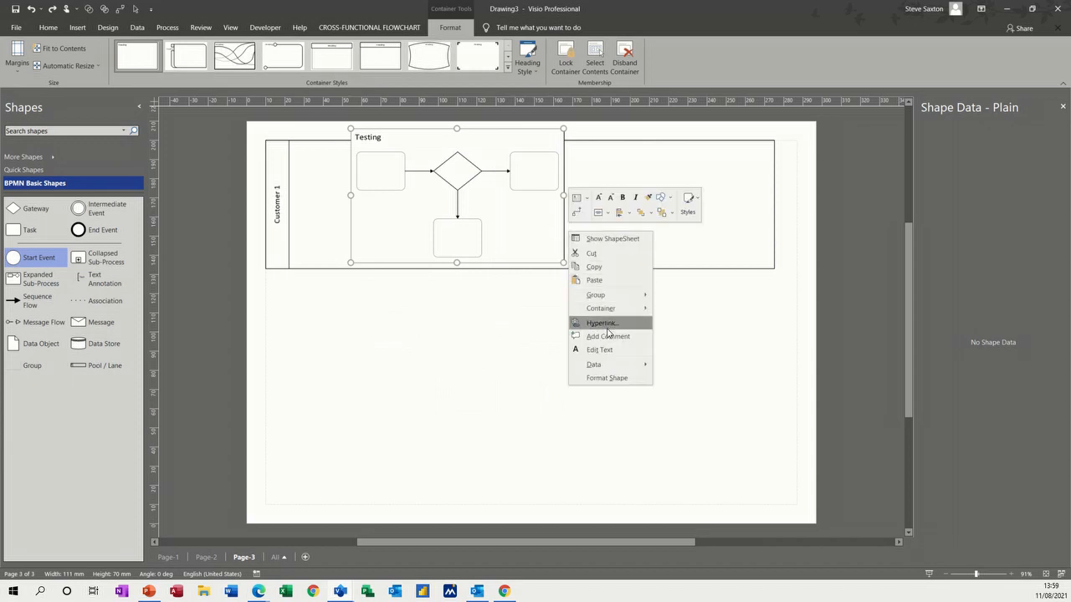
pyautogui.moveTo(623, 310)
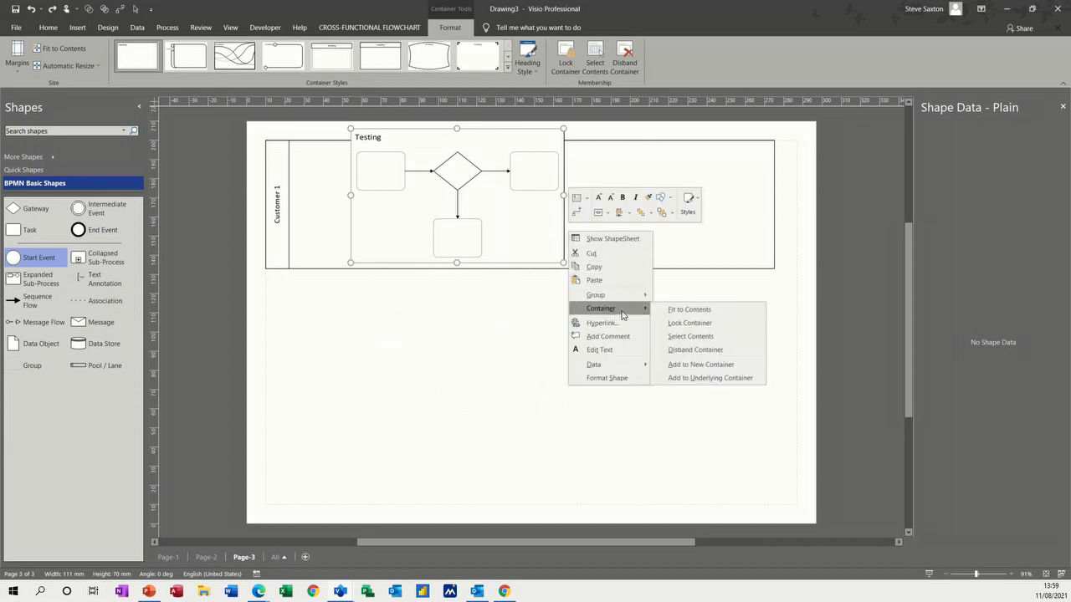
pyautogui.click(692, 308)
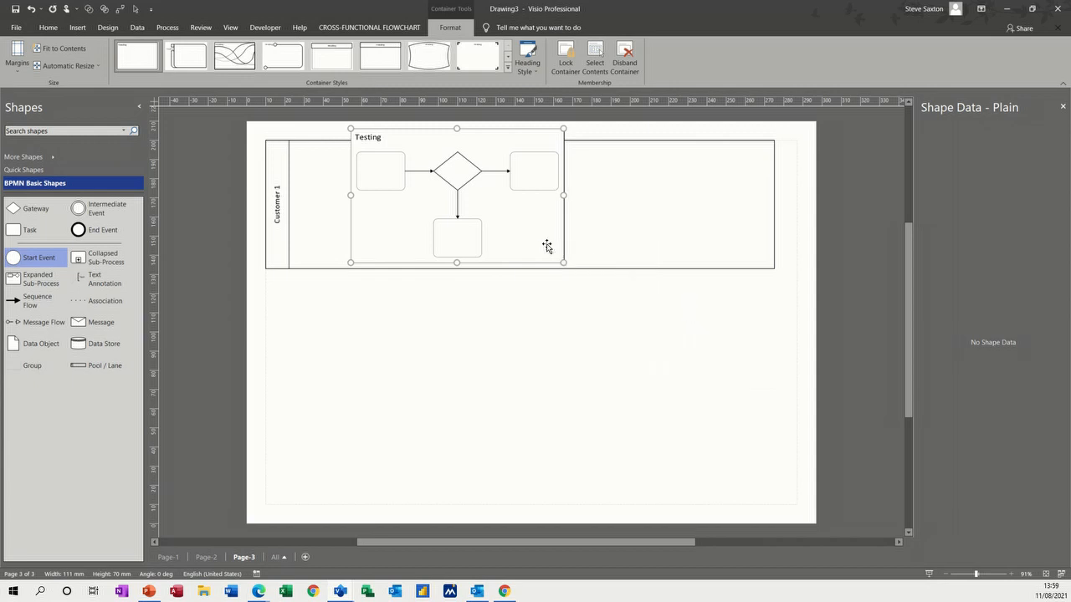
# Lock the Testing container, test moving it below the Customer 1 pool, and undo that move
pyautogui.rightClick(568, 244)
pyautogui.moveTo(623, 321)
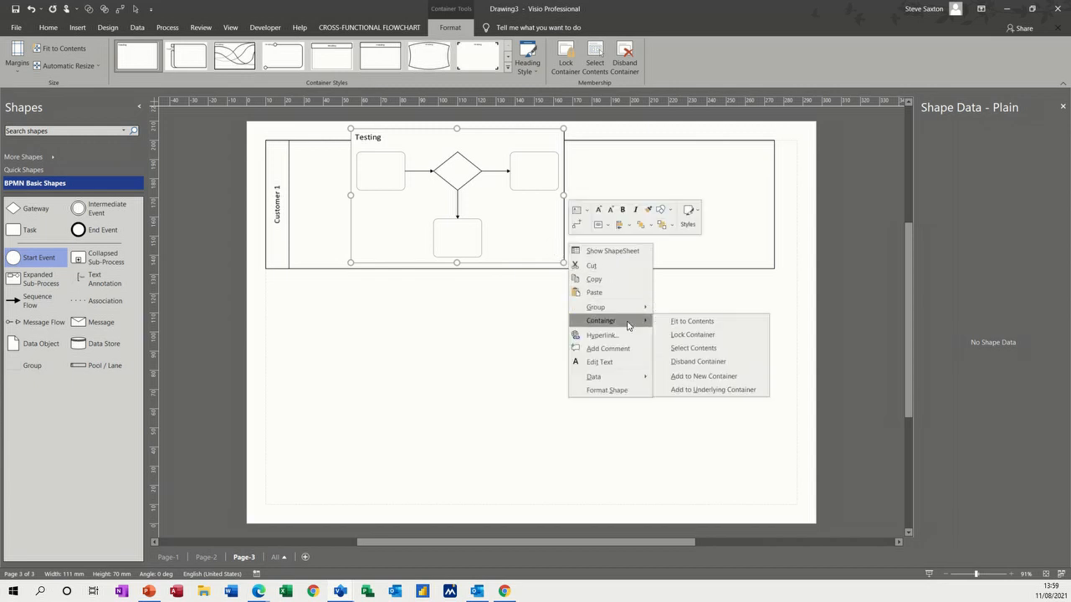
pyautogui.click(707, 337)
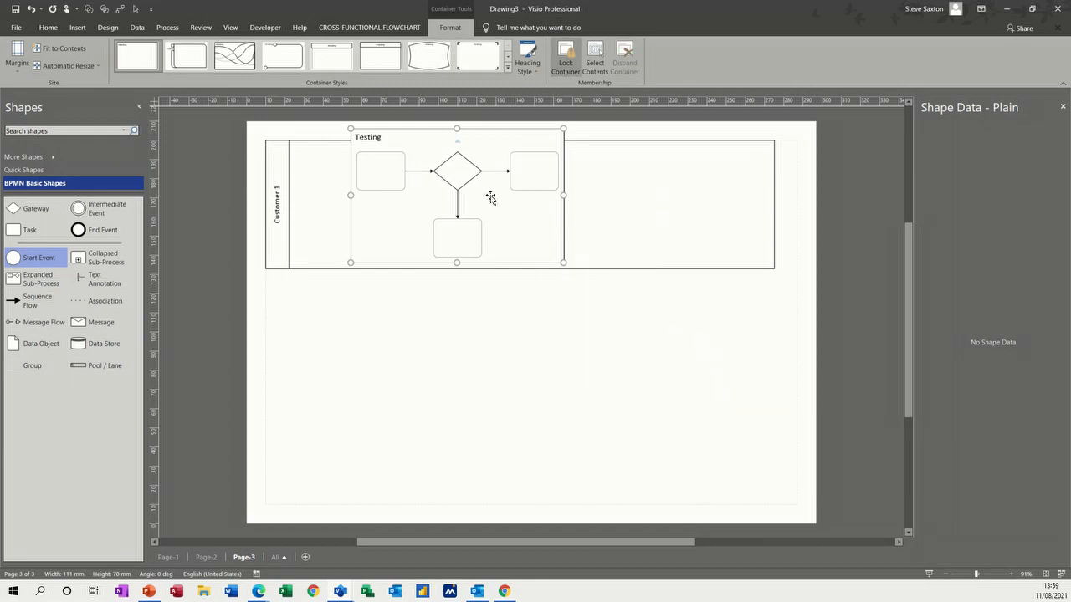
pyautogui.moveTo(566, 231); pyautogui.dragTo(559, 402)
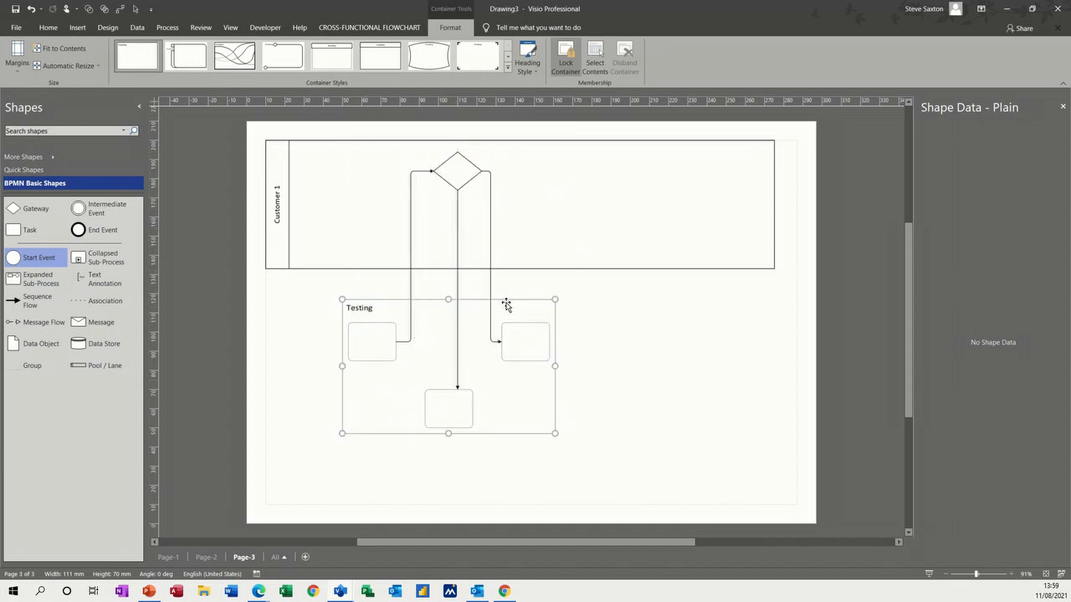
pyautogui.hotkey('ctrl', 'z')
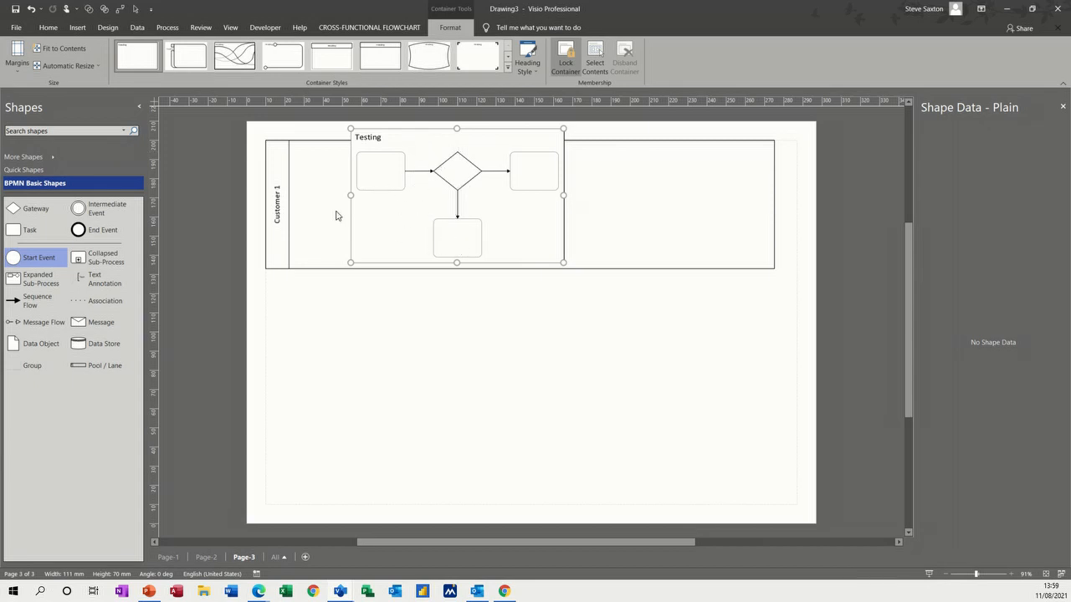
# Validate the diagram, examine the shapes behind the listed rule issues, and close the issues list
pyautogui.click(167, 27)
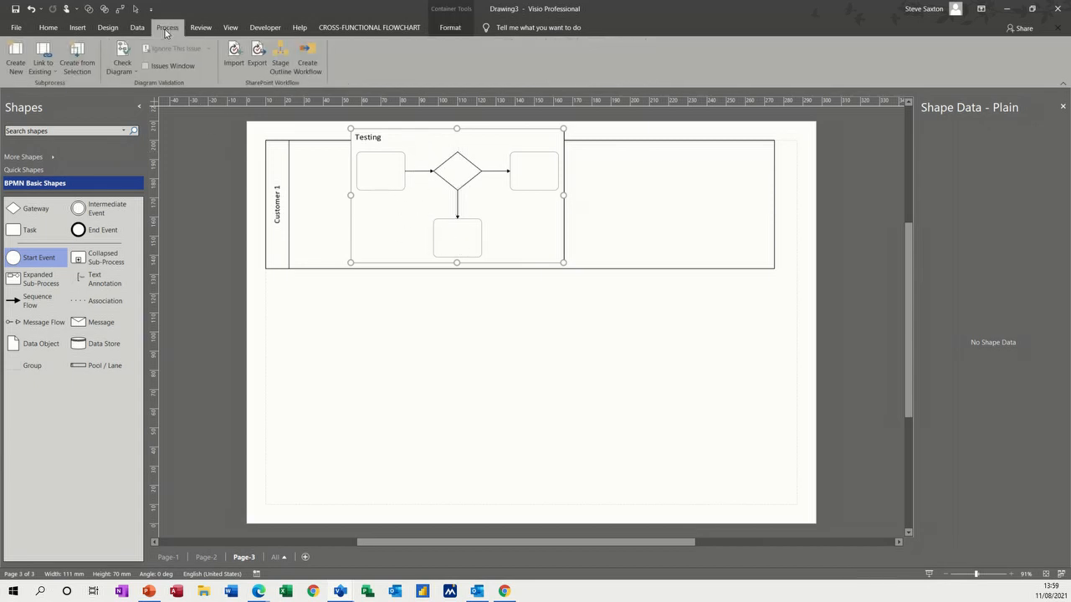
pyautogui.click(122, 50)
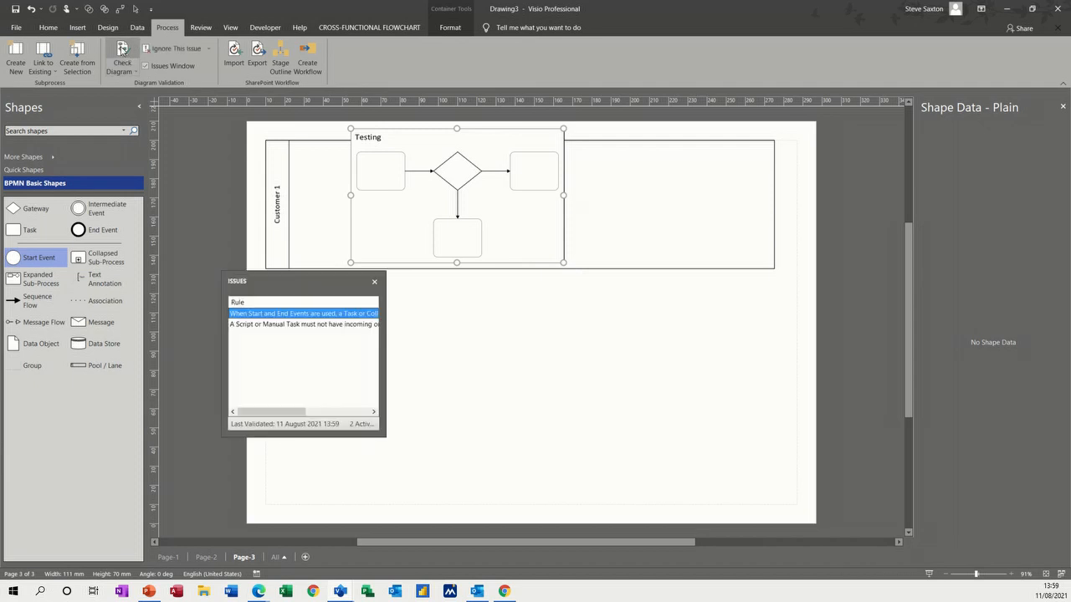
pyautogui.click(251, 331)
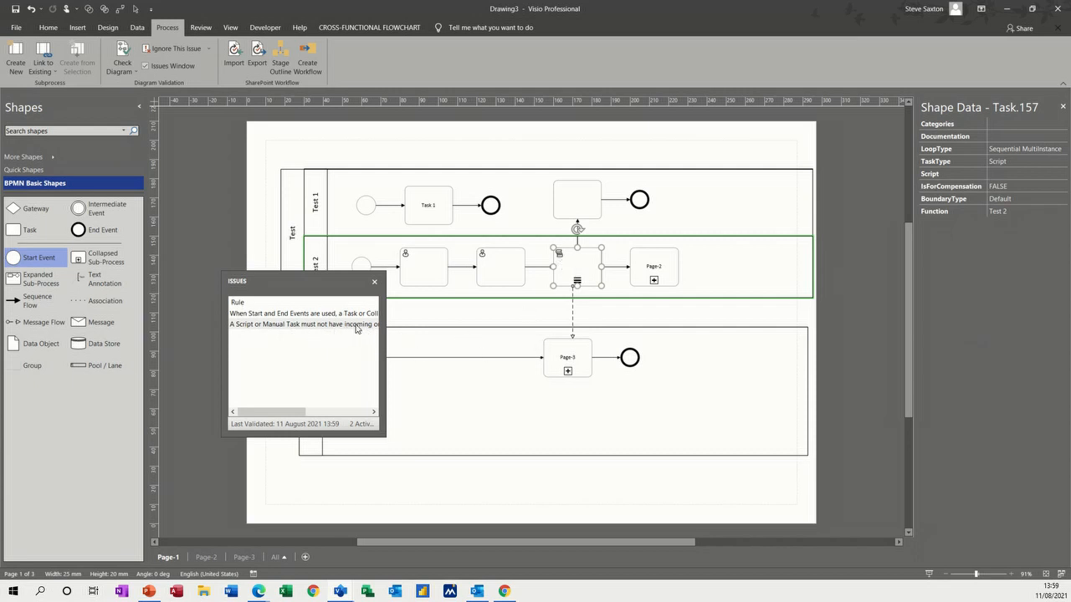
pyautogui.click(351, 316)
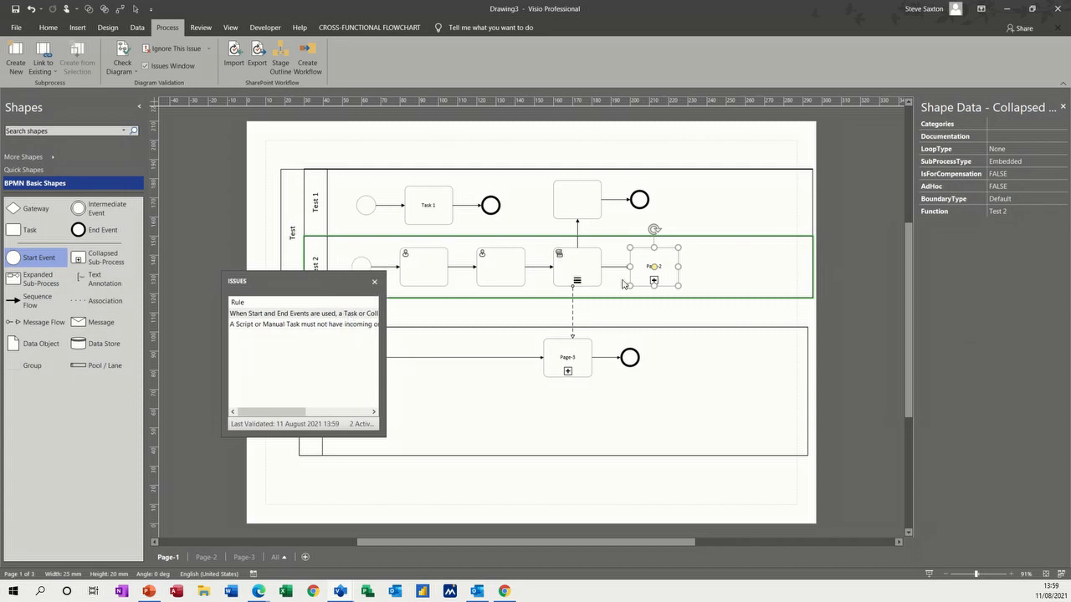
pyautogui.click(299, 325)
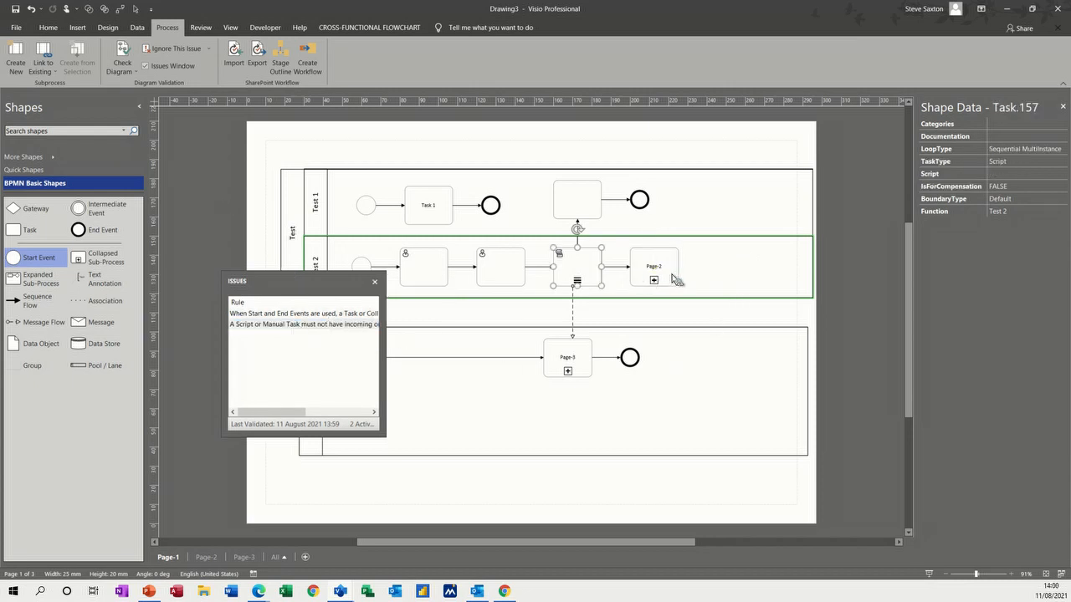
pyautogui.click(374, 282)
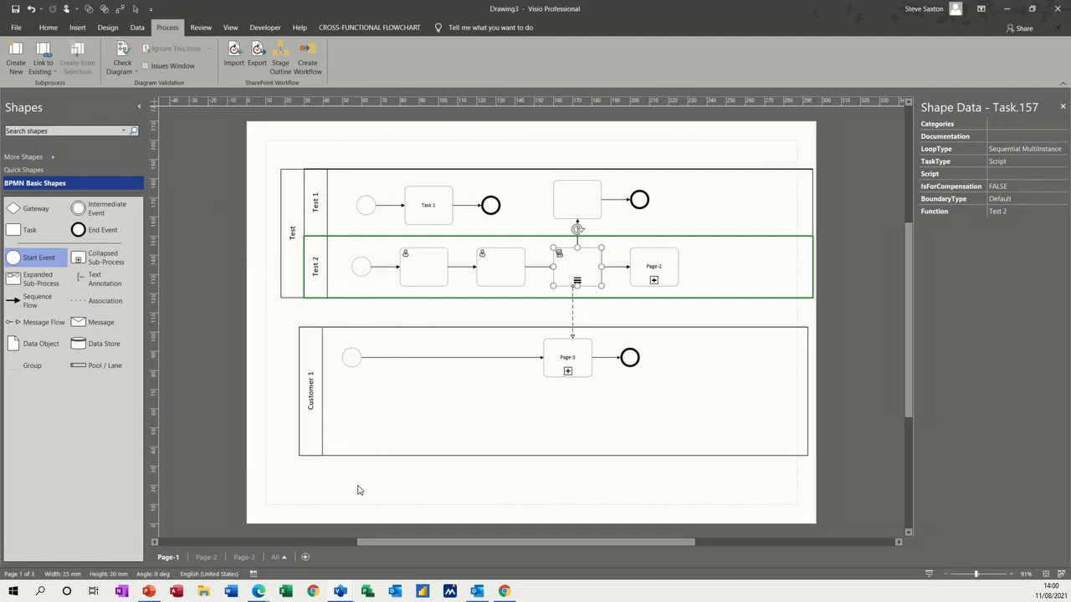
# Review the contents of Page-2 and Page-3 and return to Page-1
pyautogui.click(205, 557)
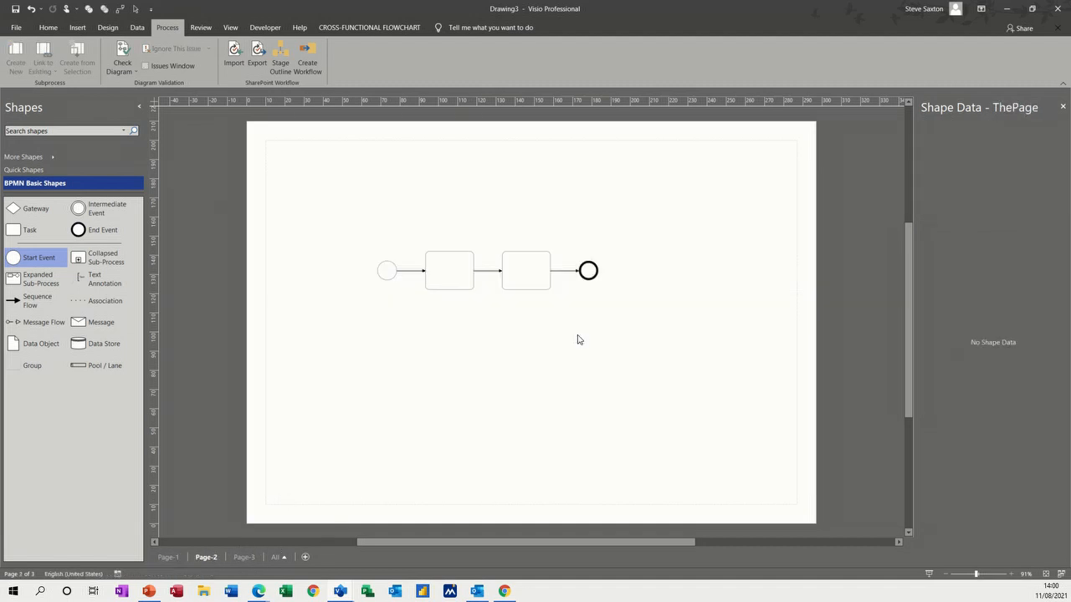
pyautogui.click(244, 558)
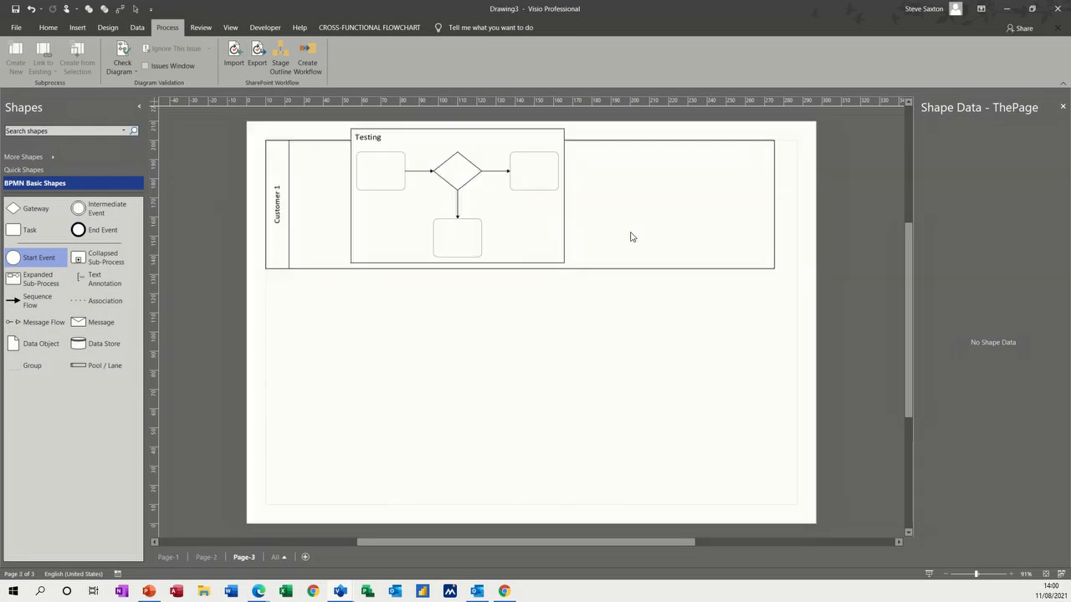
pyautogui.click(169, 558)
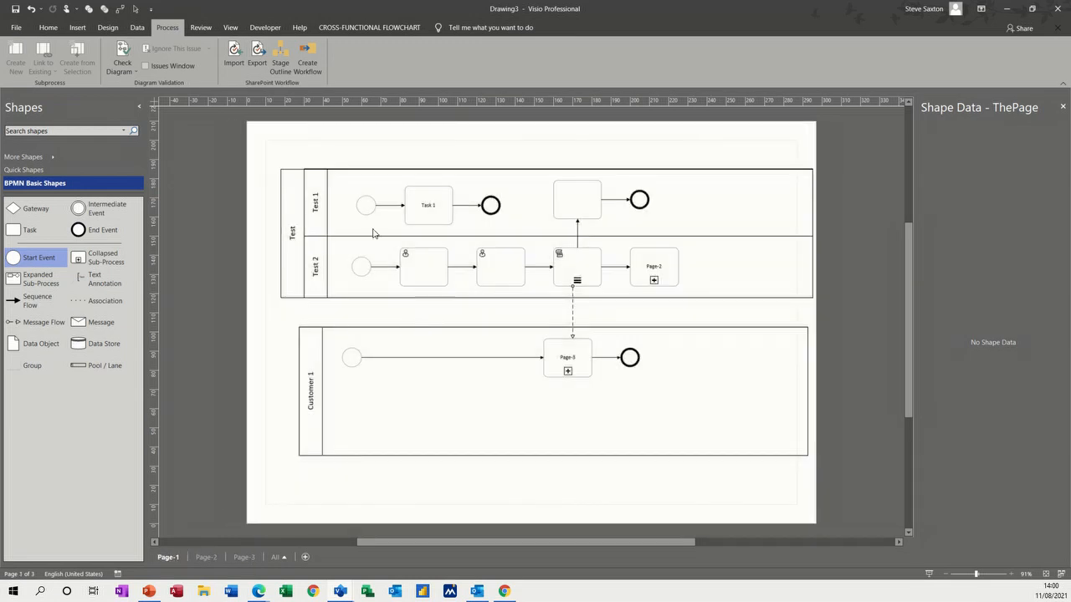